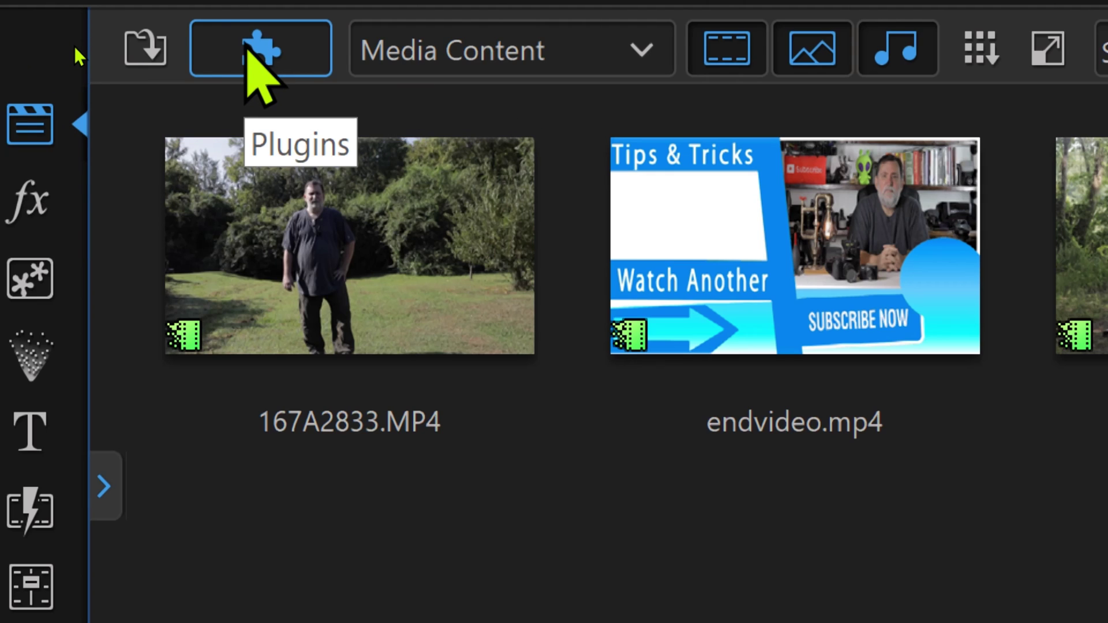
# Launch the AI Style Plugin from the Plugins menu.
pyautogui.click(247, 50)
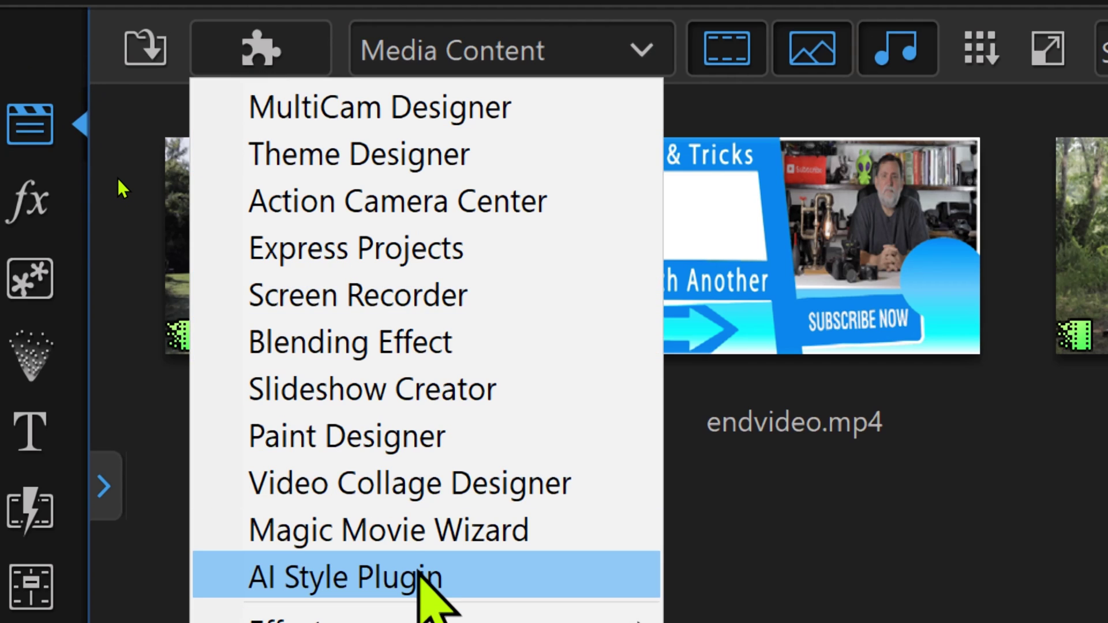
pyautogui.click(420, 574)
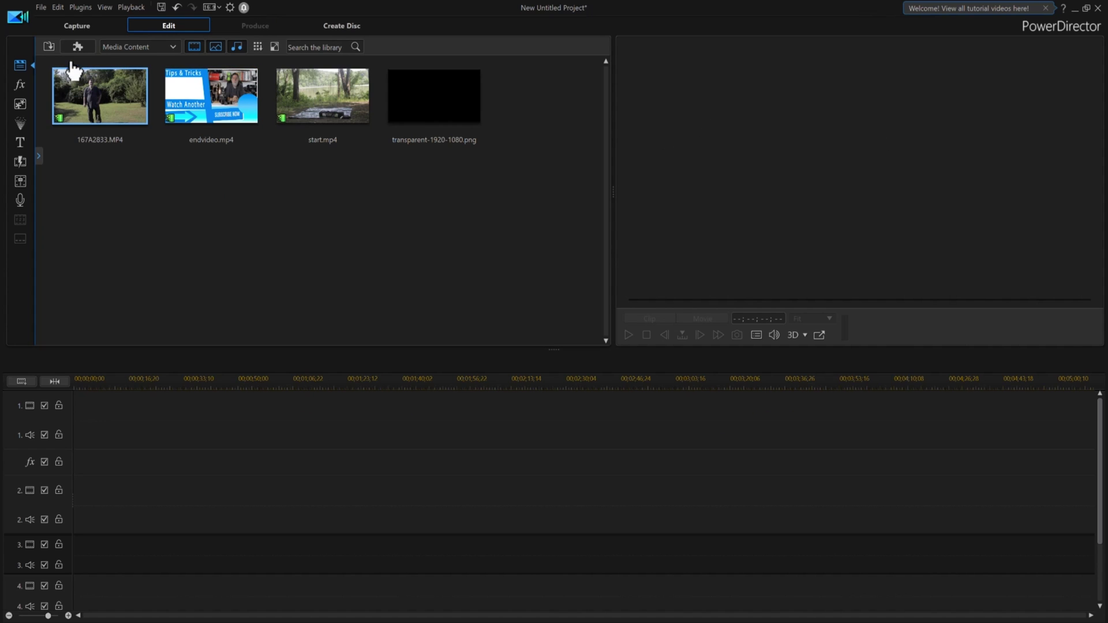
pyautogui.click(78, 47)
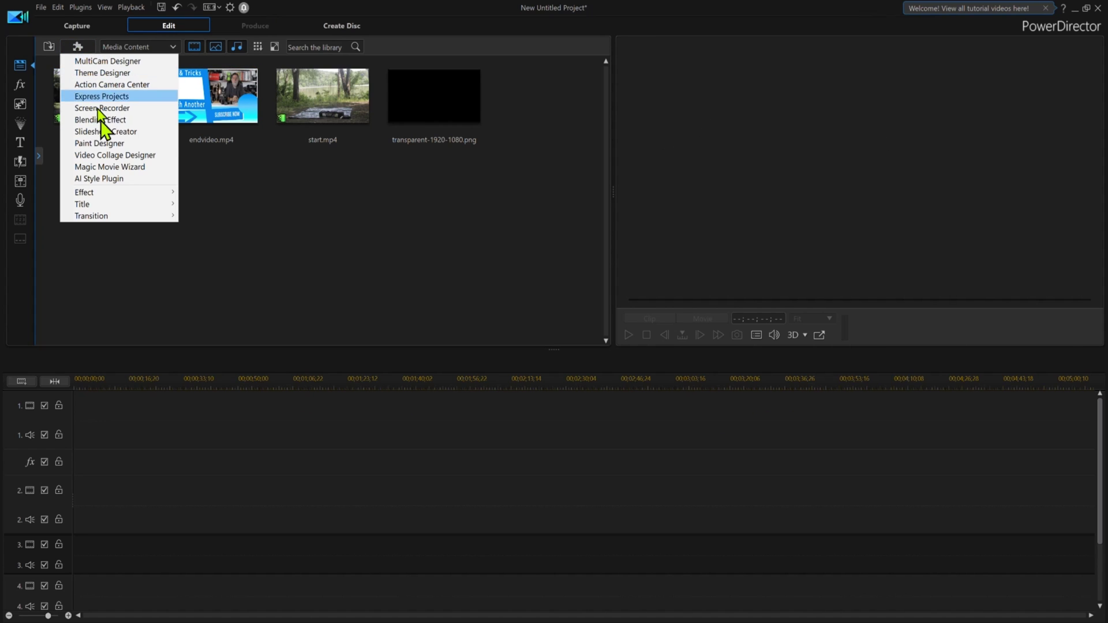
pyautogui.click(105, 178)
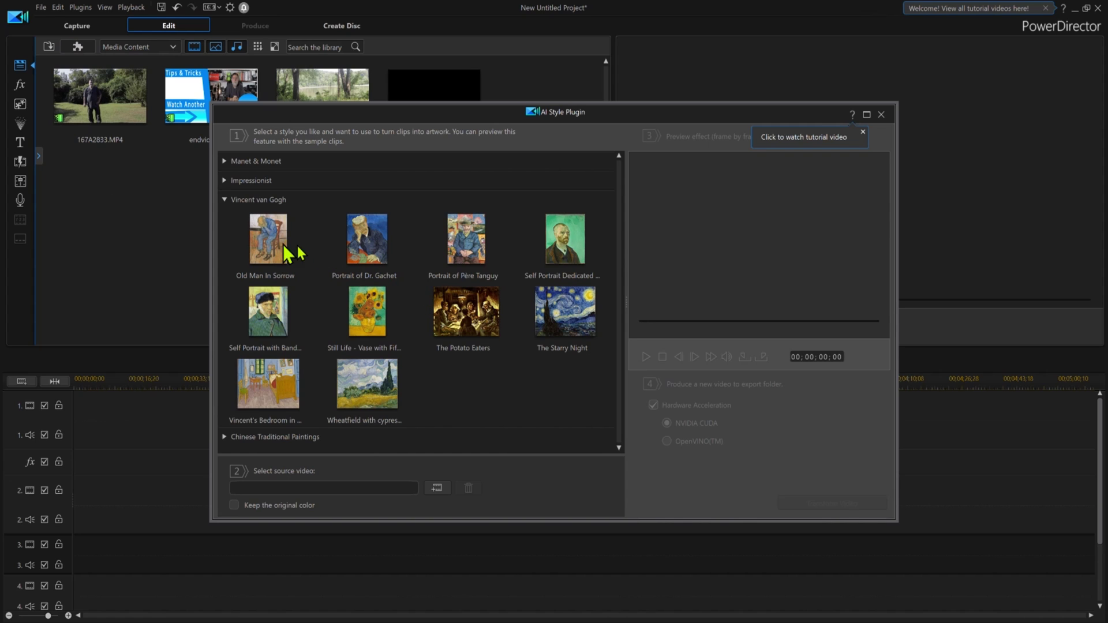
# Pick Portrait of Dr. Gachet under Manet & Monet, then close the plugin without a source.
pyautogui.click(224, 161)
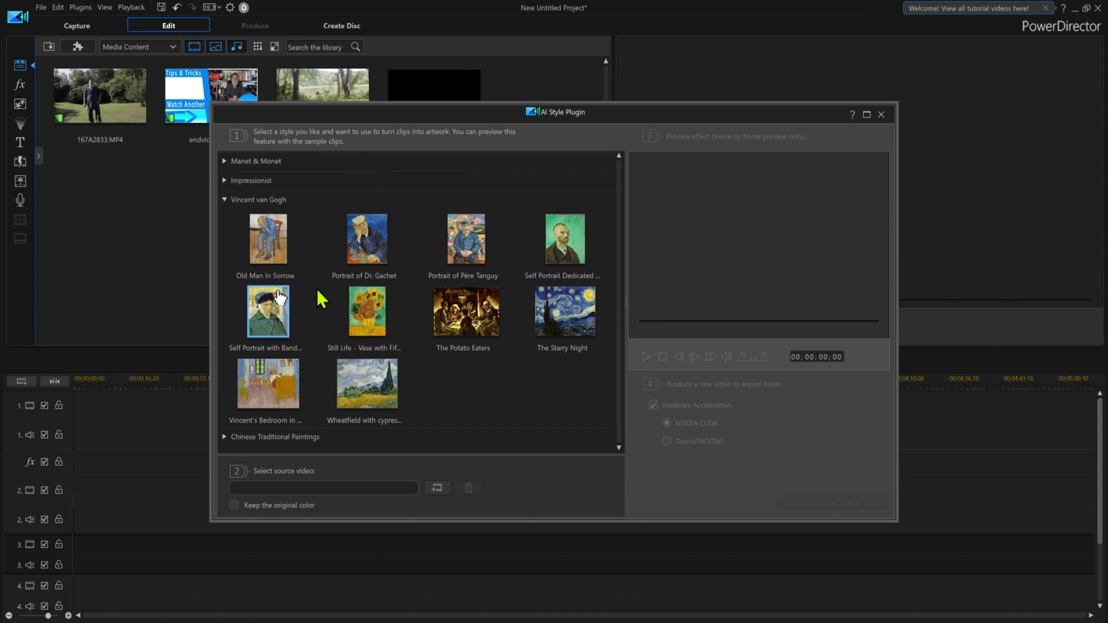
pyautogui.click(366, 238)
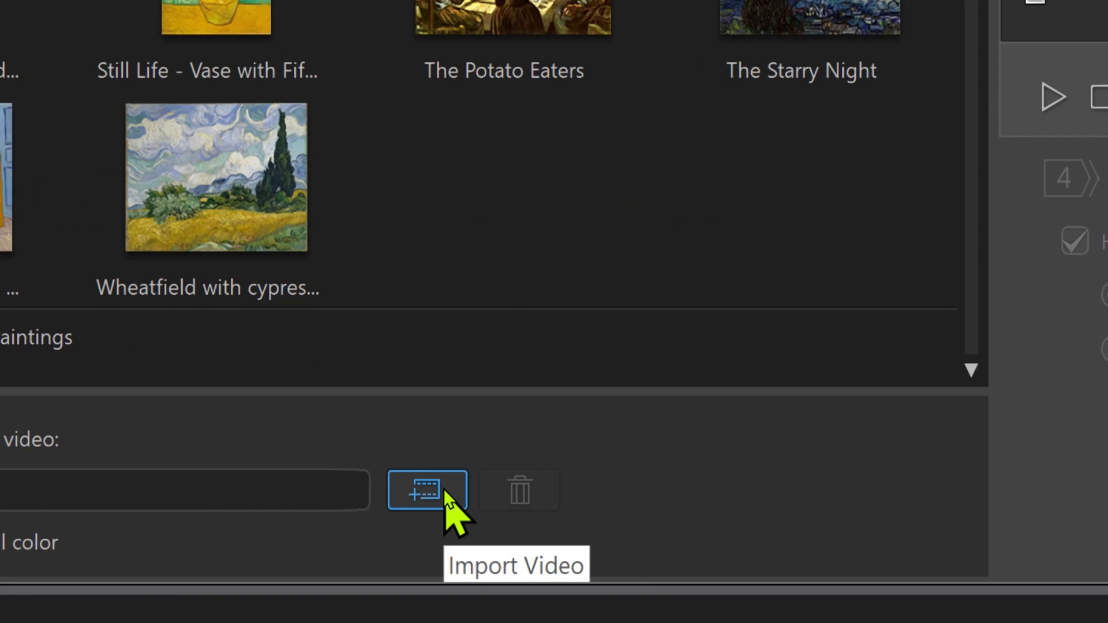
pyautogui.click(445, 492)
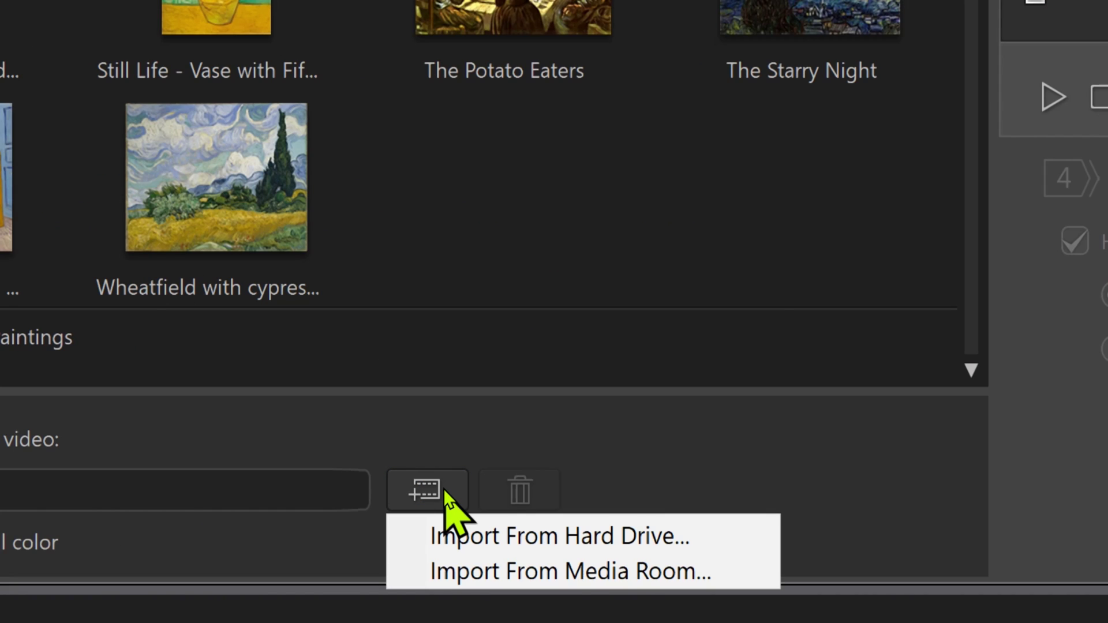
pyautogui.click(573, 463)
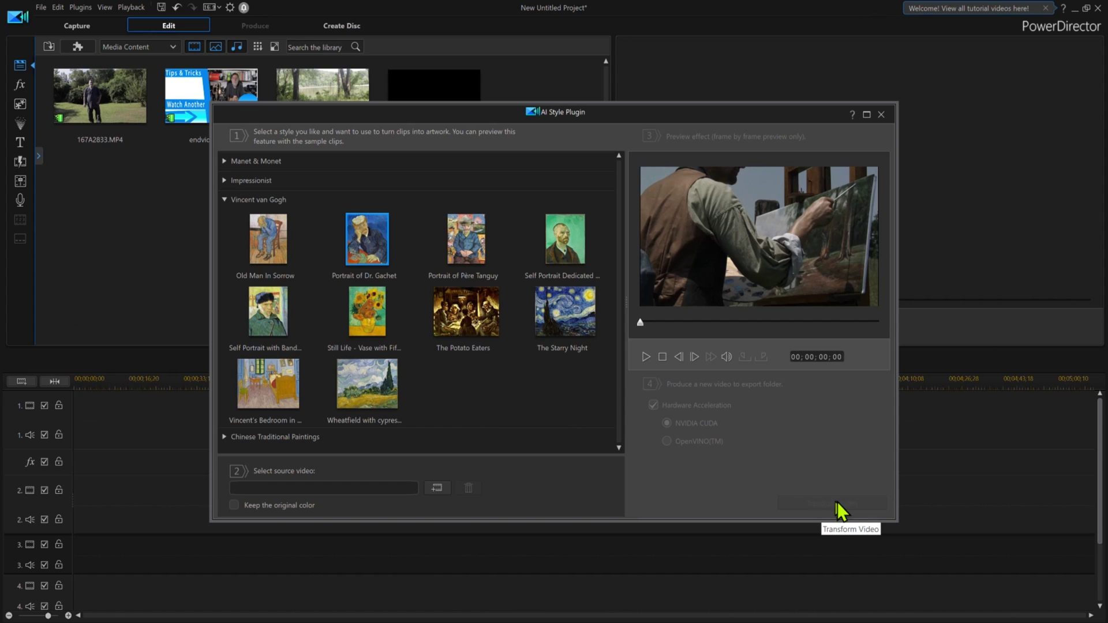
pyautogui.click(881, 114)
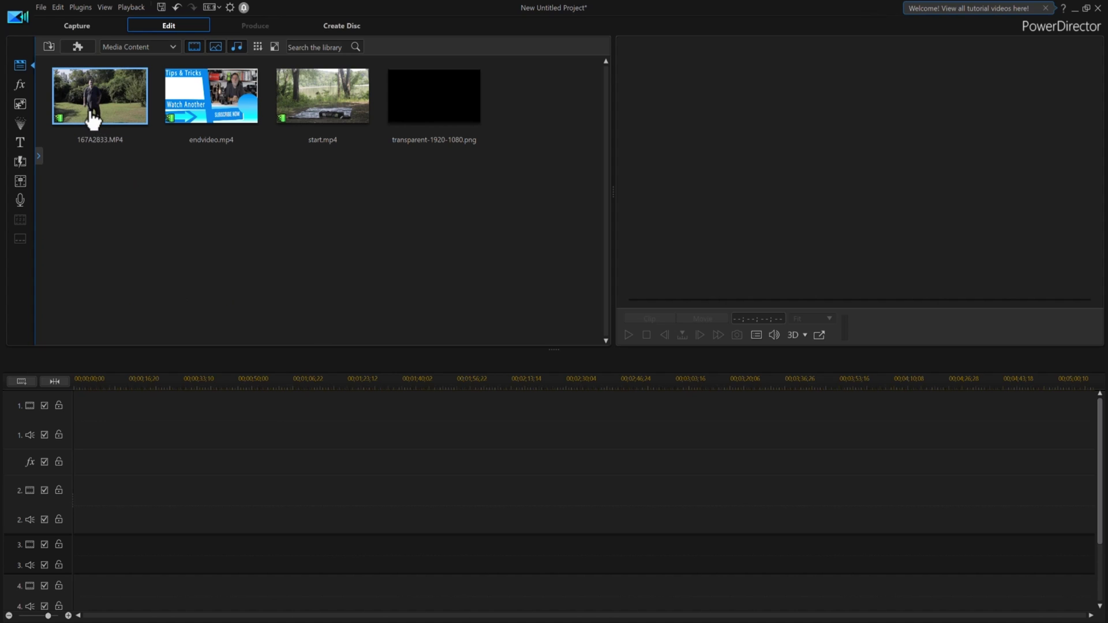
# Place 167A2833.MP4 on video track 1, unlink its audio and delete the audio.
pyautogui.moveTo(92, 113); pyautogui.dragTo(68, 434)
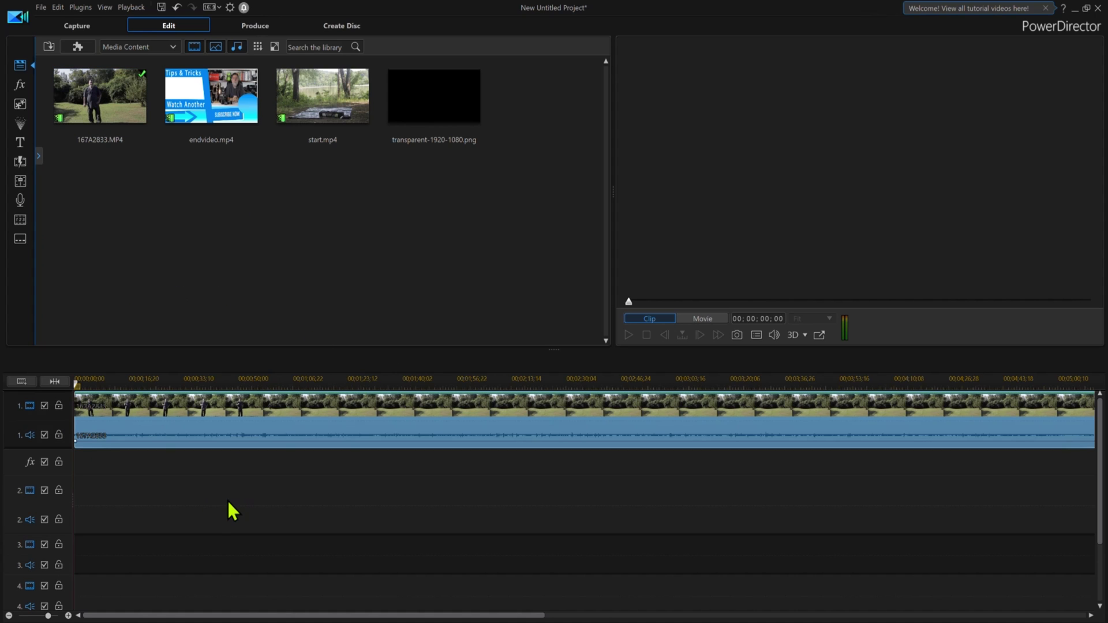
pyautogui.rightClick(279, 428)
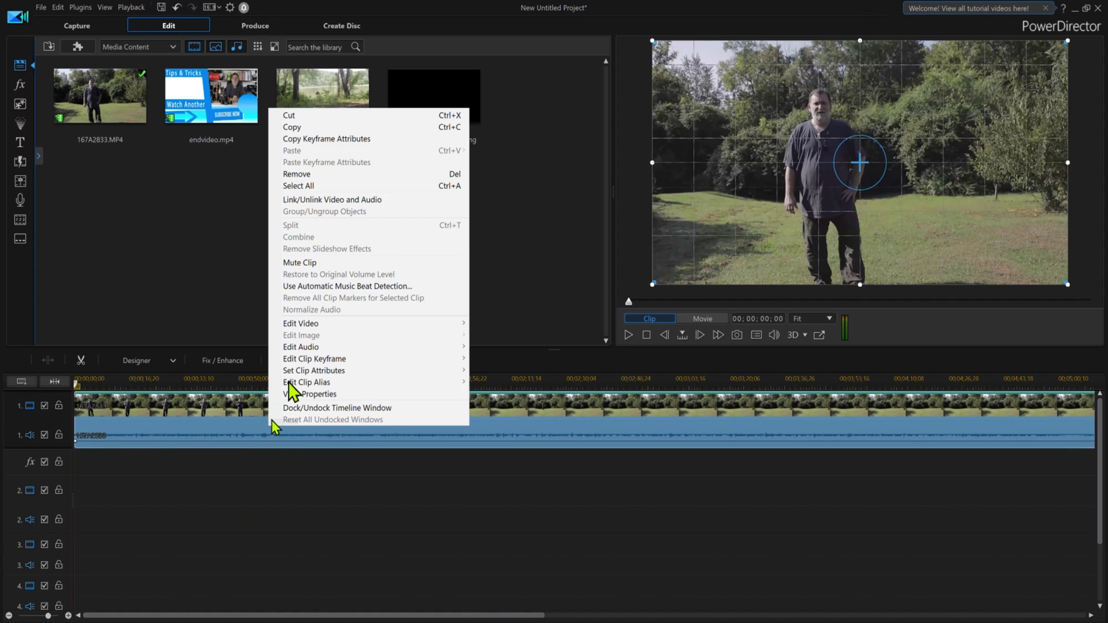
pyautogui.click(355, 200)
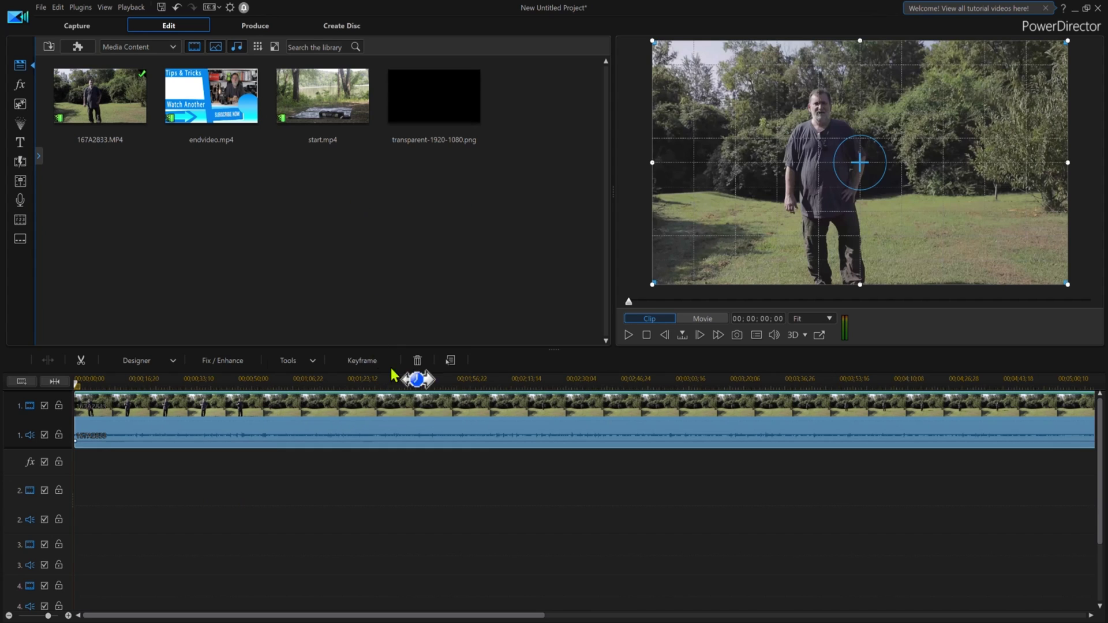
pyautogui.click(362, 415)
pyautogui.click(347, 442)
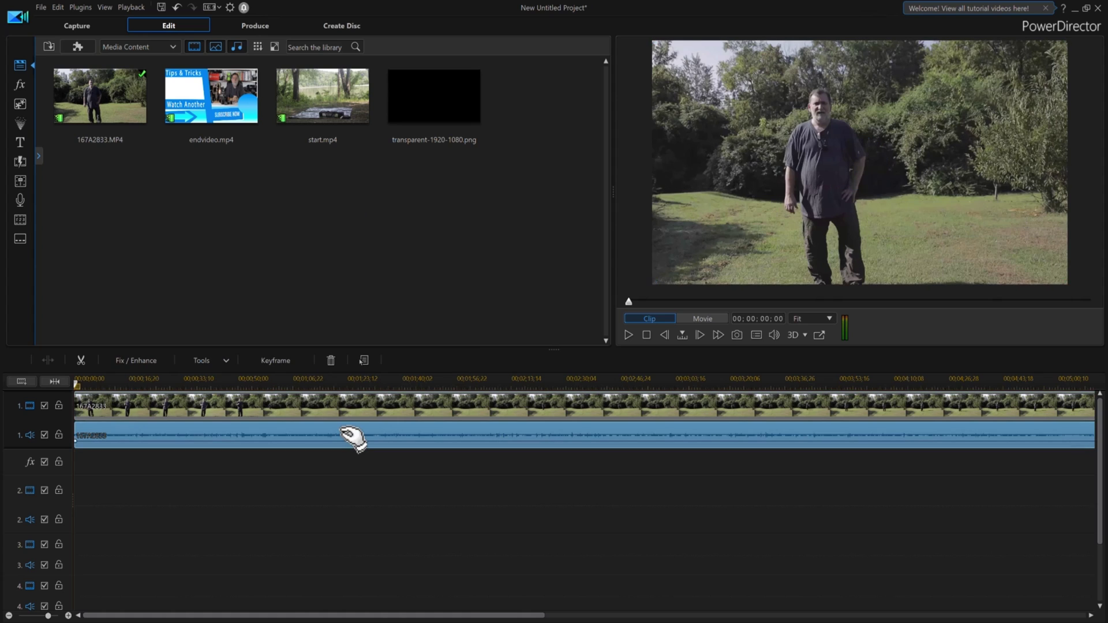
pyautogui.press('Delete')
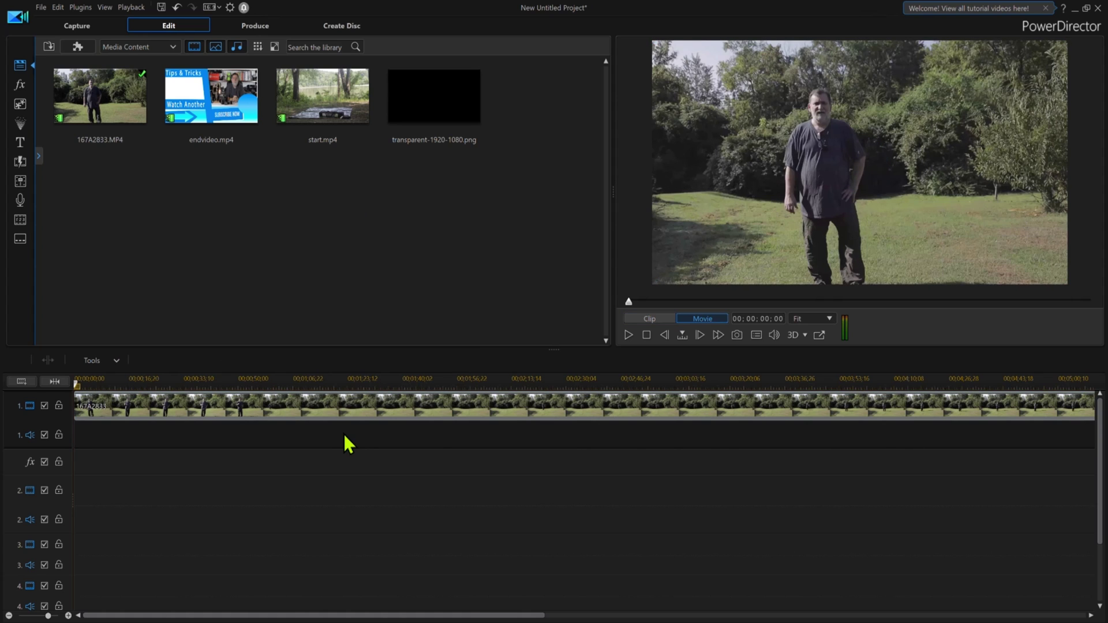
# Split the clip at 00;01;04;25 and 00;02;26;16 and select the middle piece.
pyautogui.click(287, 383)
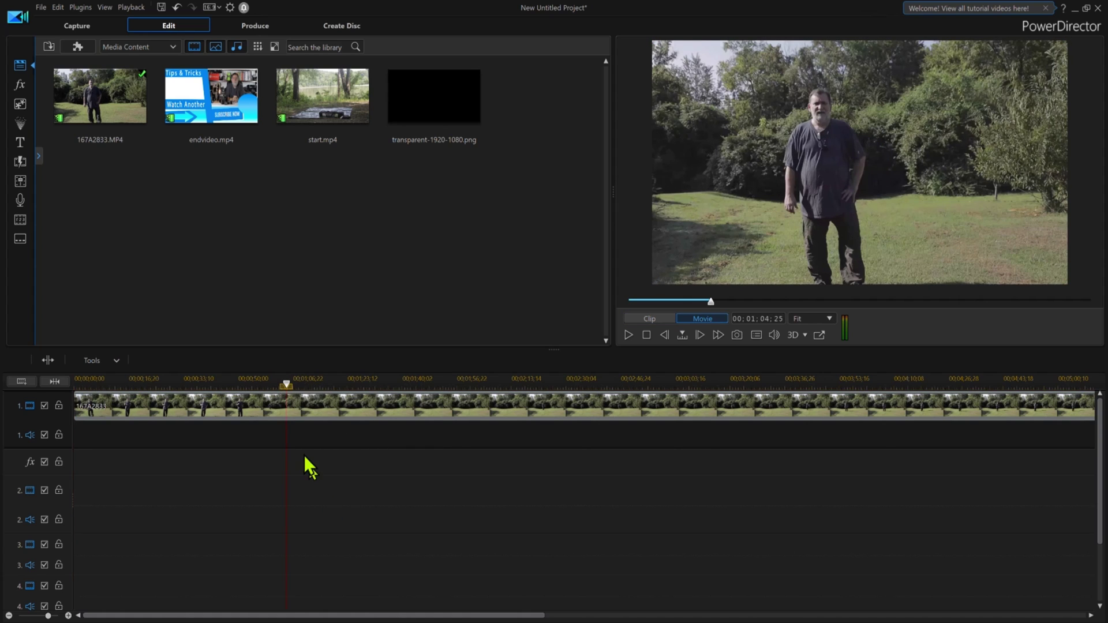
pyautogui.click(49, 360)
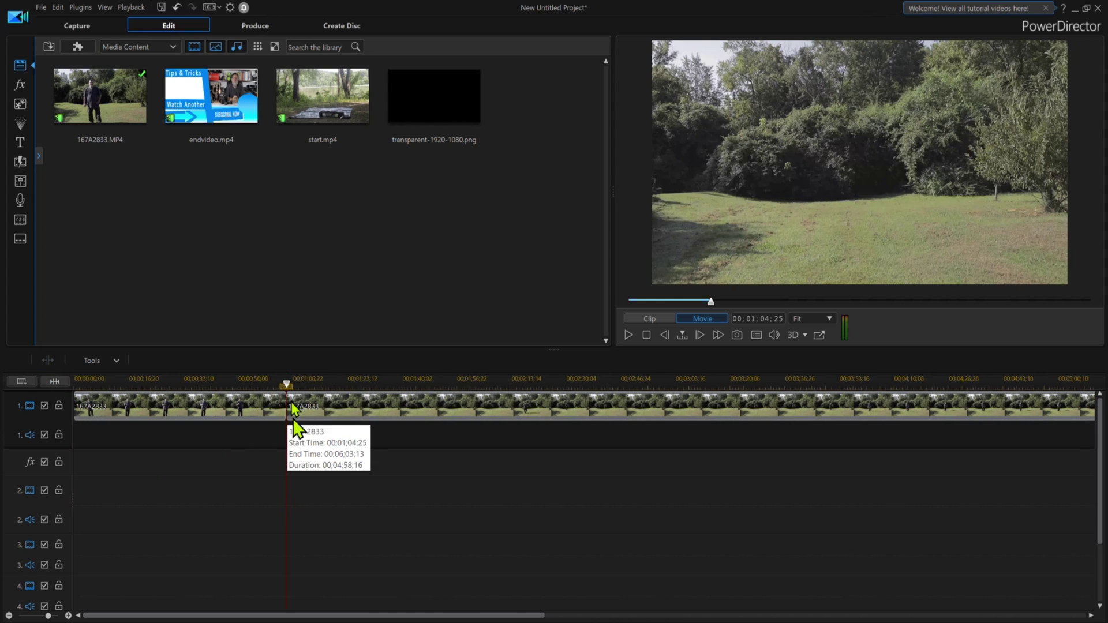
pyautogui.click(554, 383)
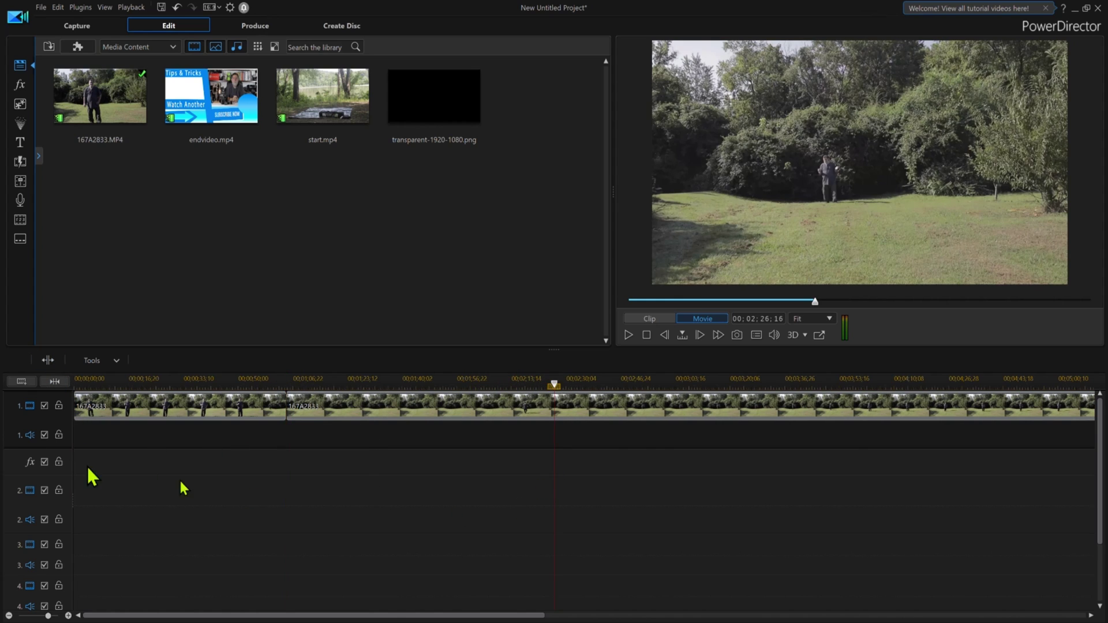
pyautogui.click(22, 382)
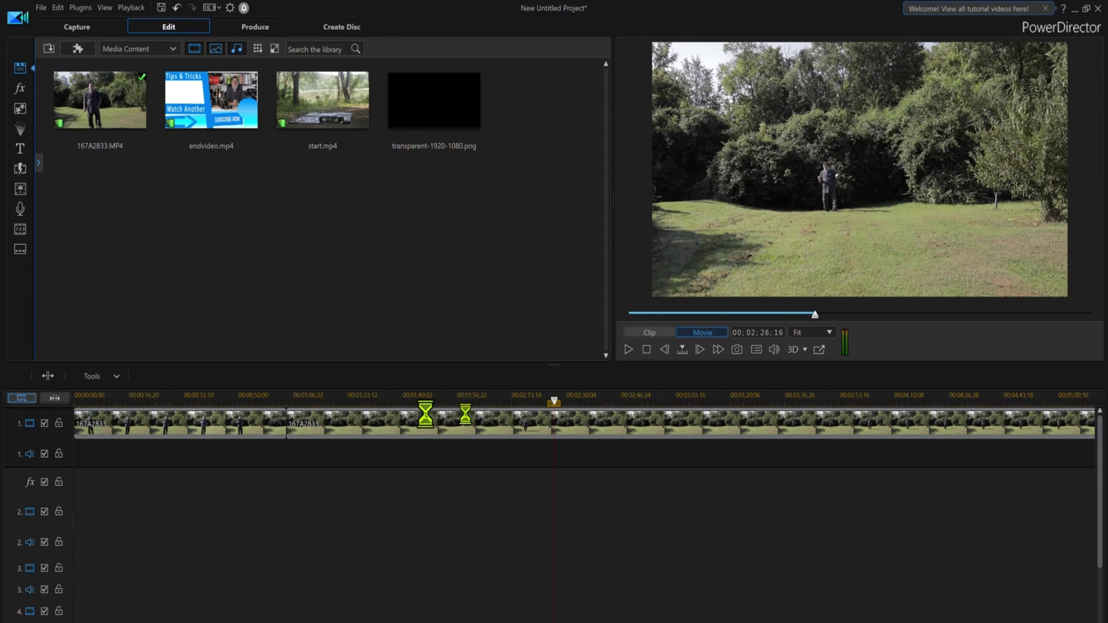
pyautogui.click(373, 431)
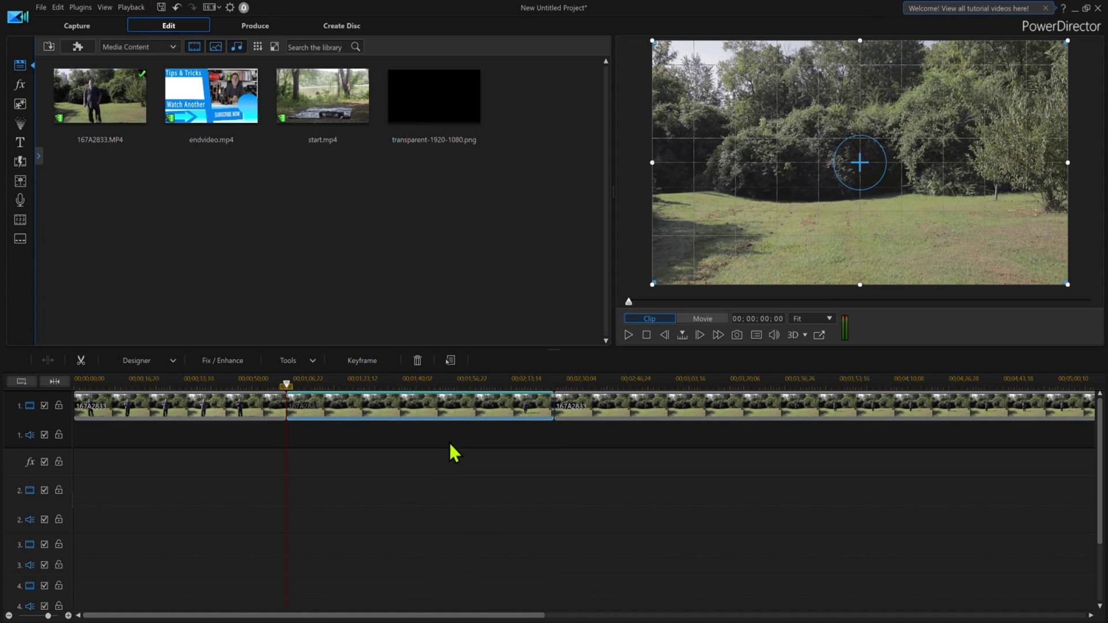
# Drag the ruler's range markers to span the middle clip, 00;01;04;25 to 00;02;26;16.
pyautogui.moveTo(292, 390); pyautogui.dragTo(288, 387)
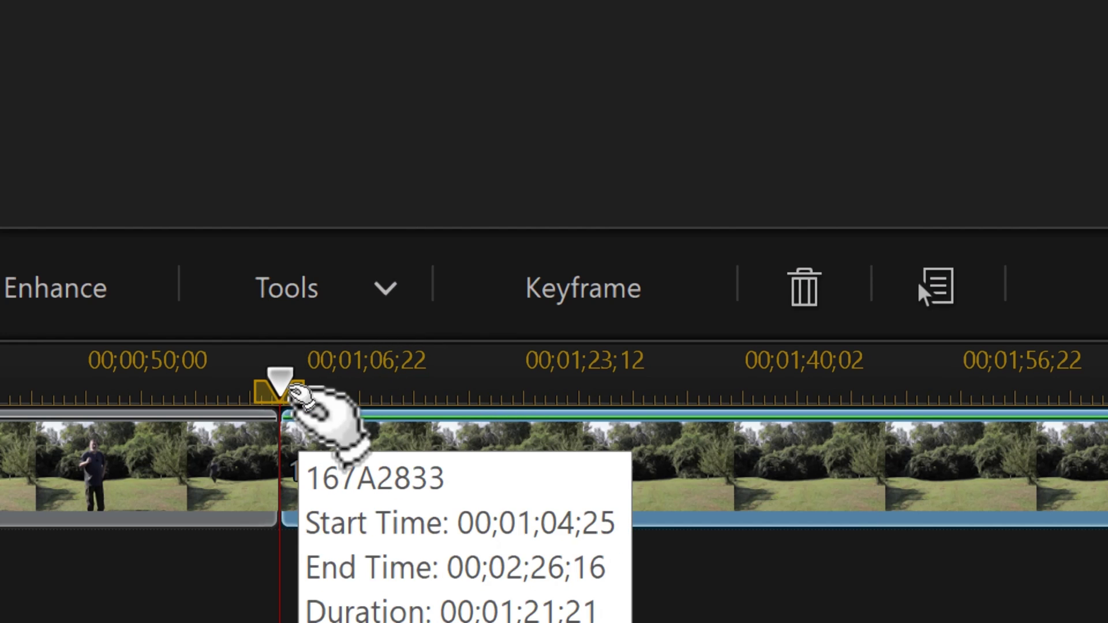
pyautogui.moveTo(285, 404)
pyautogui.mouseDown()
pyautogui.moveTo(312, 401)
pyautogui.moveTo(301, 400)
pyautogui.mouseUp()
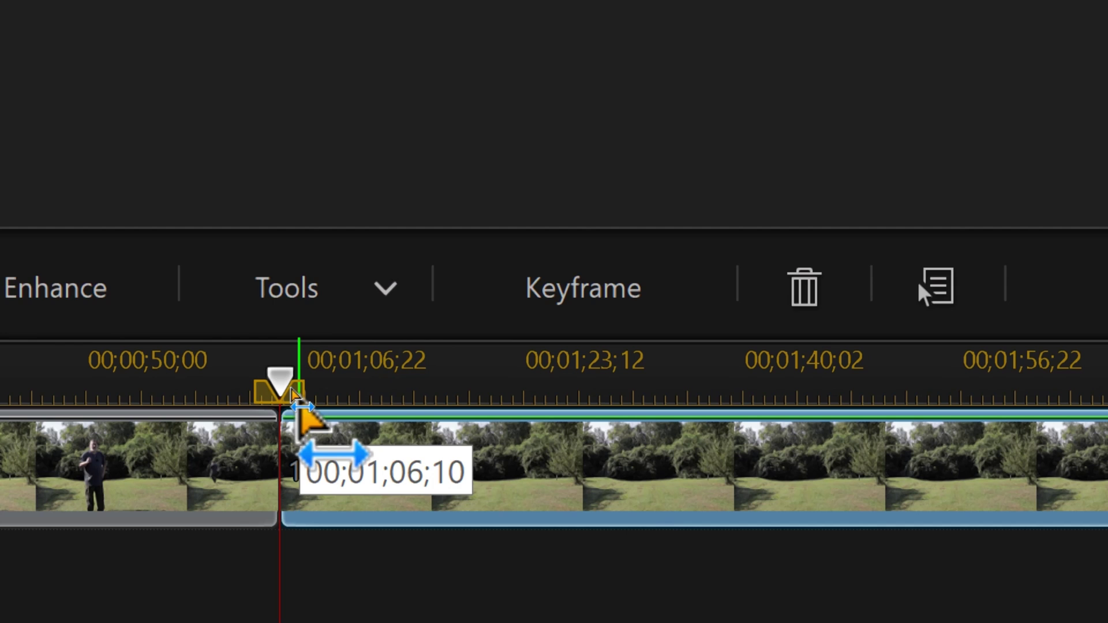
pyautogui.moveTo(294, 395)
pyautogui.mouseDown()
pyautogui.moveTo(249, 401)
pyautogui.moveTo(319, 387)
pyautogui.moveTo(294, 396)
pyautogui.mouseUp()
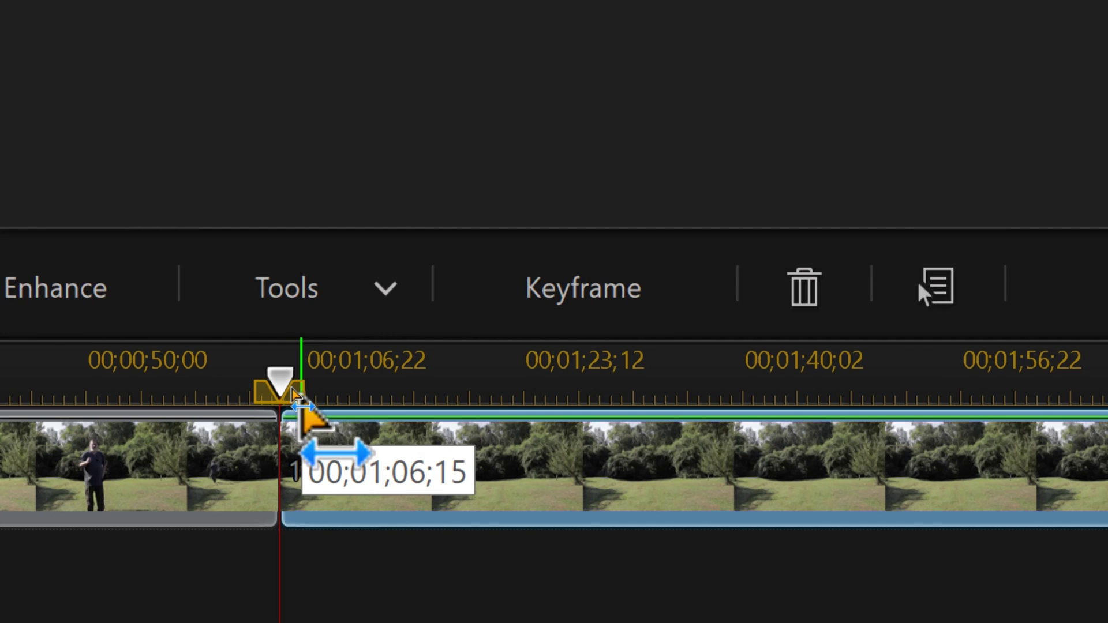
pyautogui.moveTo(295, 395); pyautogui.dragTo(297, 397)
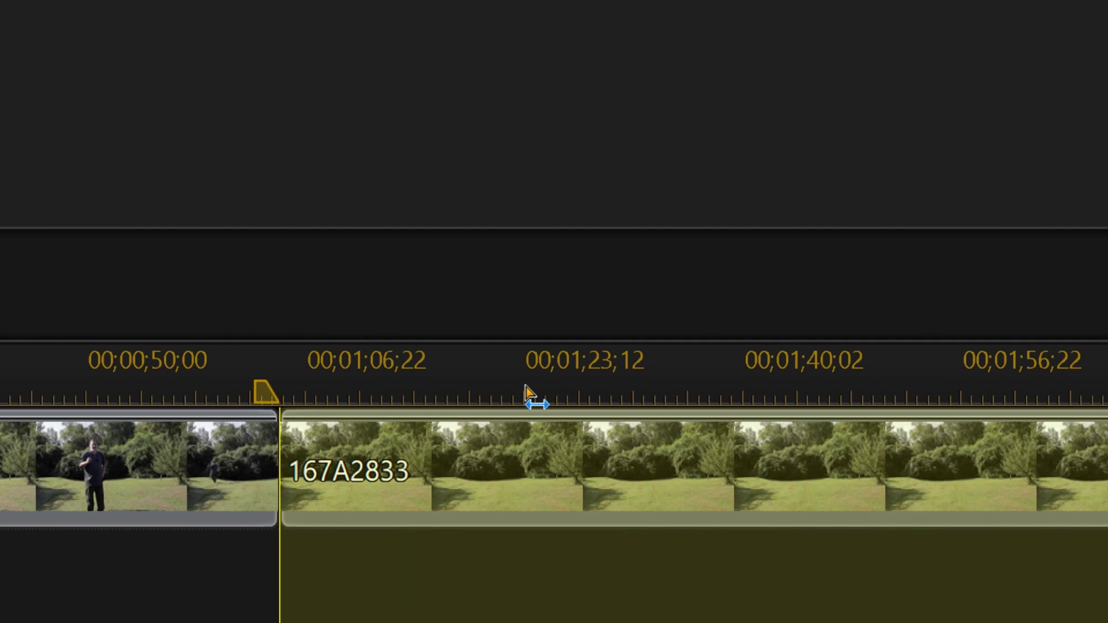
pyautogui.moveTo(1106, 404); pyautogui.dragTo(971, 411)
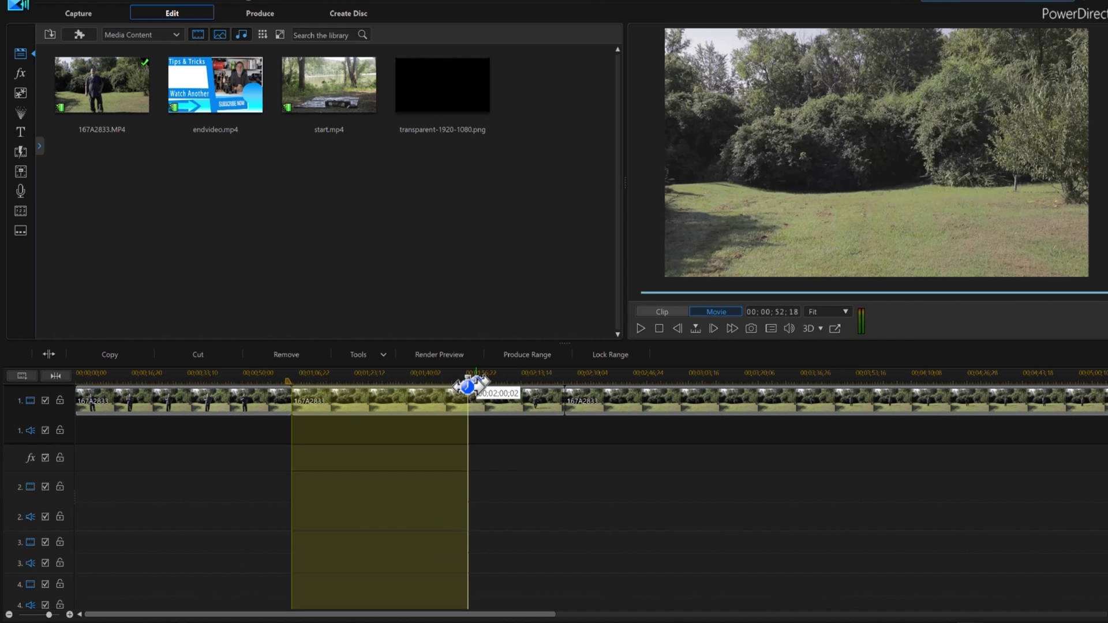
pyautogui.moveTo(468, 386); pyautogui.dragTo(560, 387)
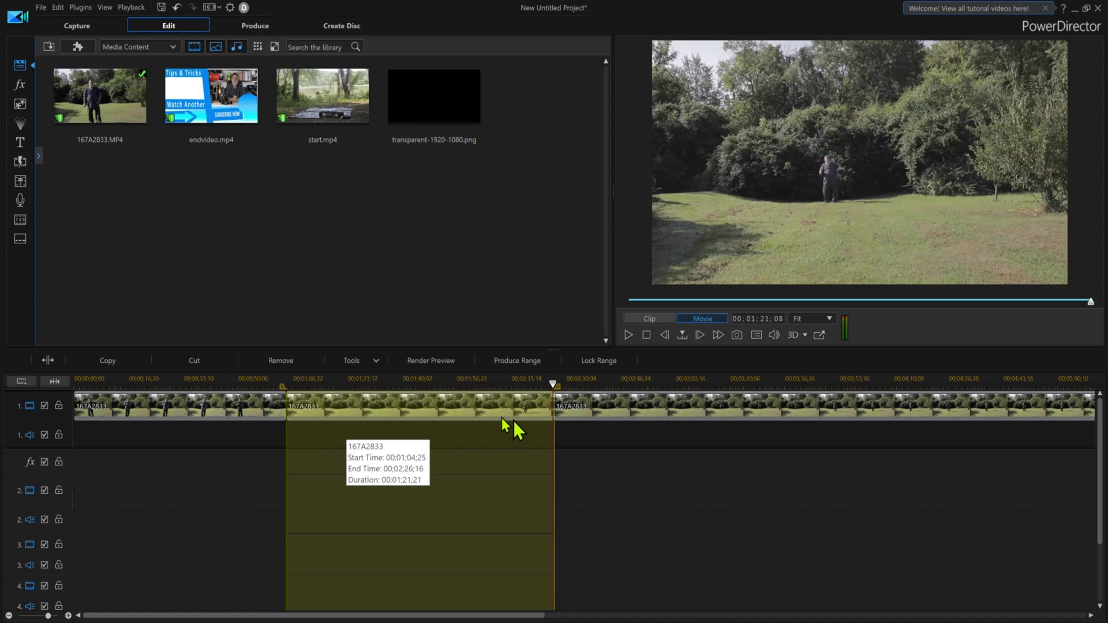
# Produce the marked range as name1.mp4 in the export folder, then clear the range.
pyautogui.click(517, 359)
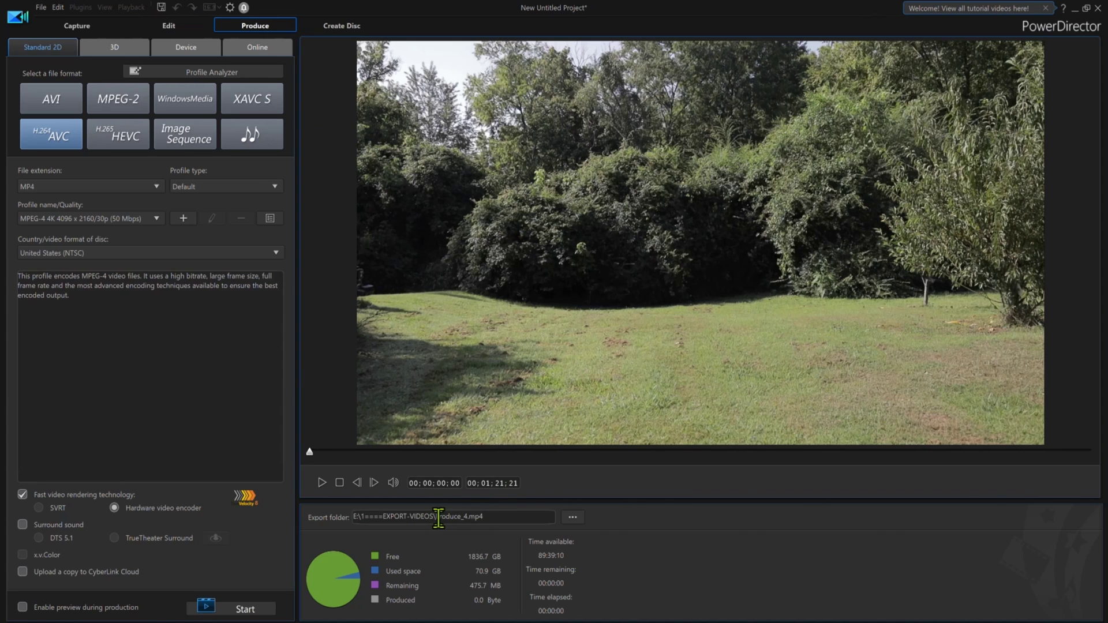
pyautogui.moveTo(439, 518); pyautogui.dragTo(623, 504)
pyautogui.press('BackSpace')
pyautogui.write('name1')
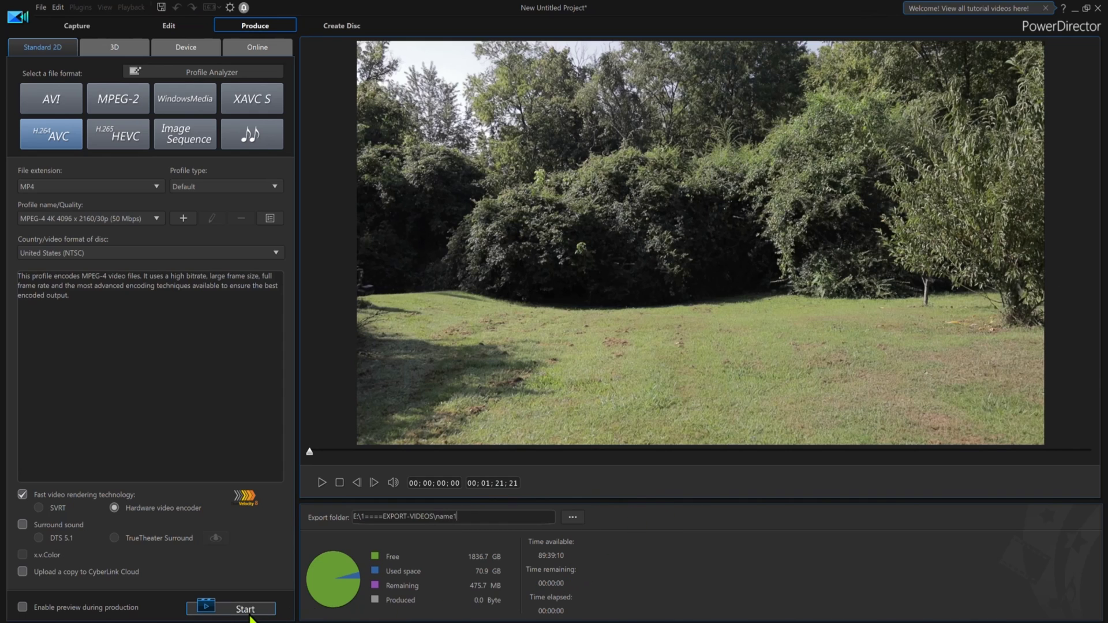
pyautogui.click(246, 609)
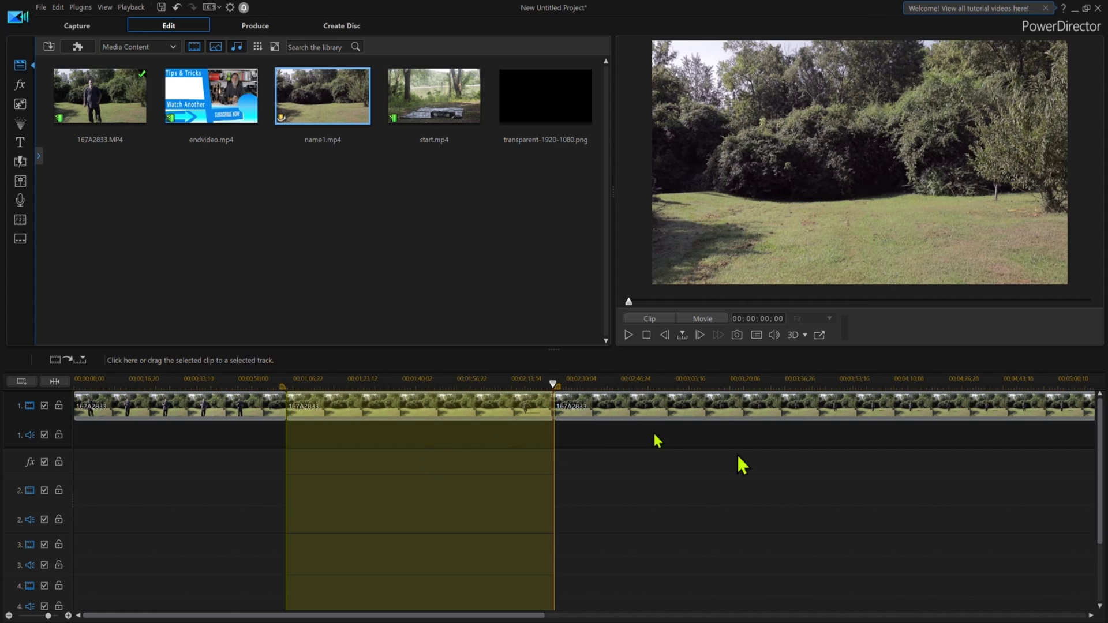
pyautogui.click(720, 494)
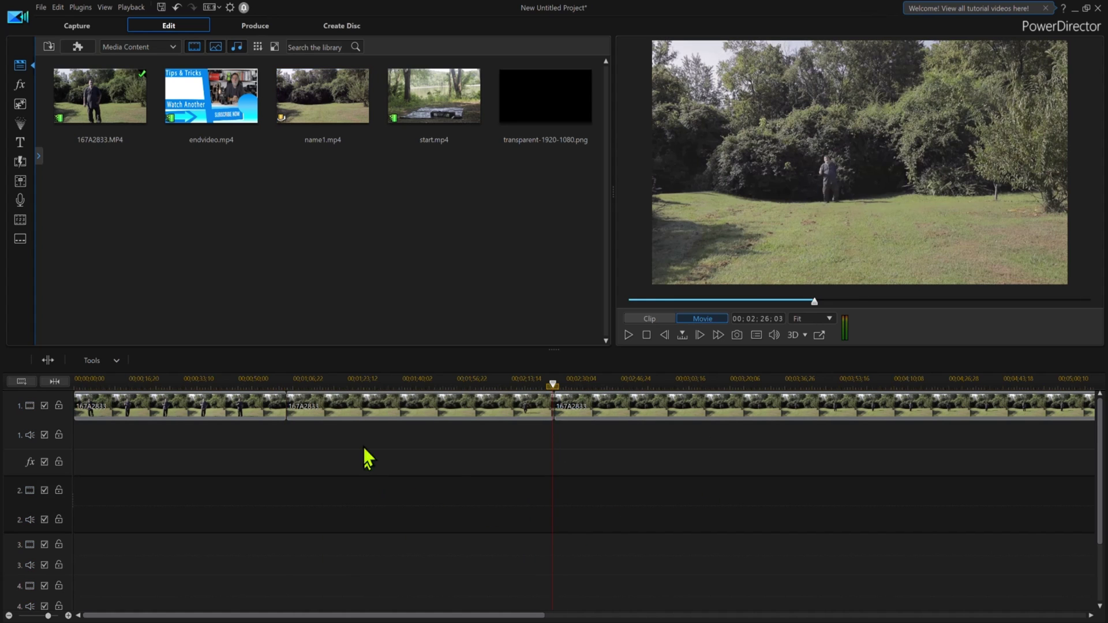
# Delete the middle 167A2833 clip using Remove and Leave Gap.
pyautogui.click(381, 411)
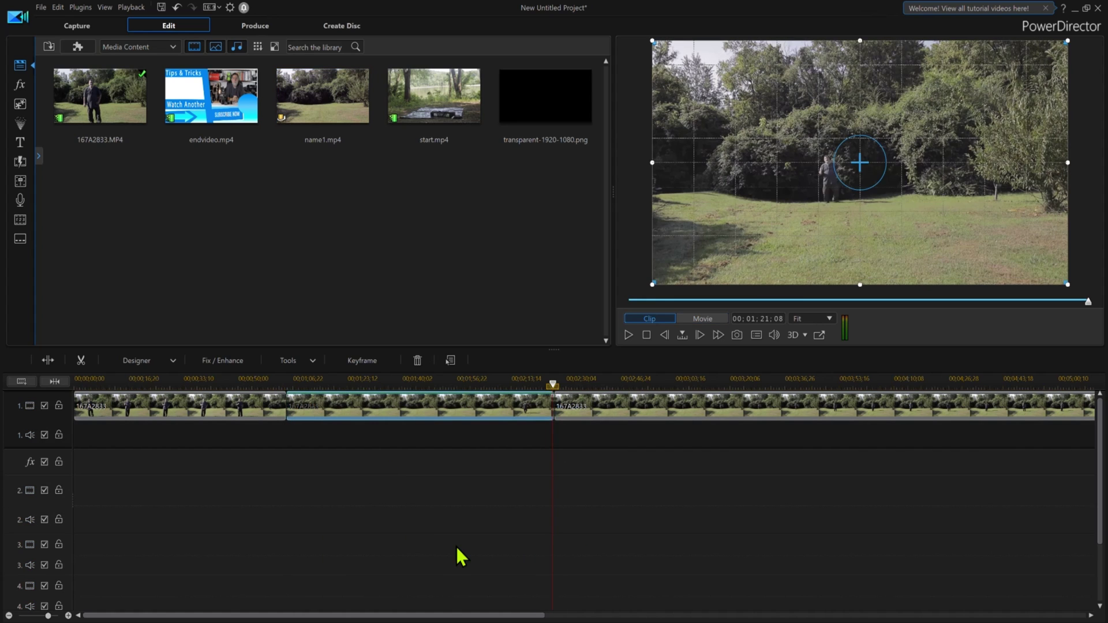
pyautogui.press('Delete')
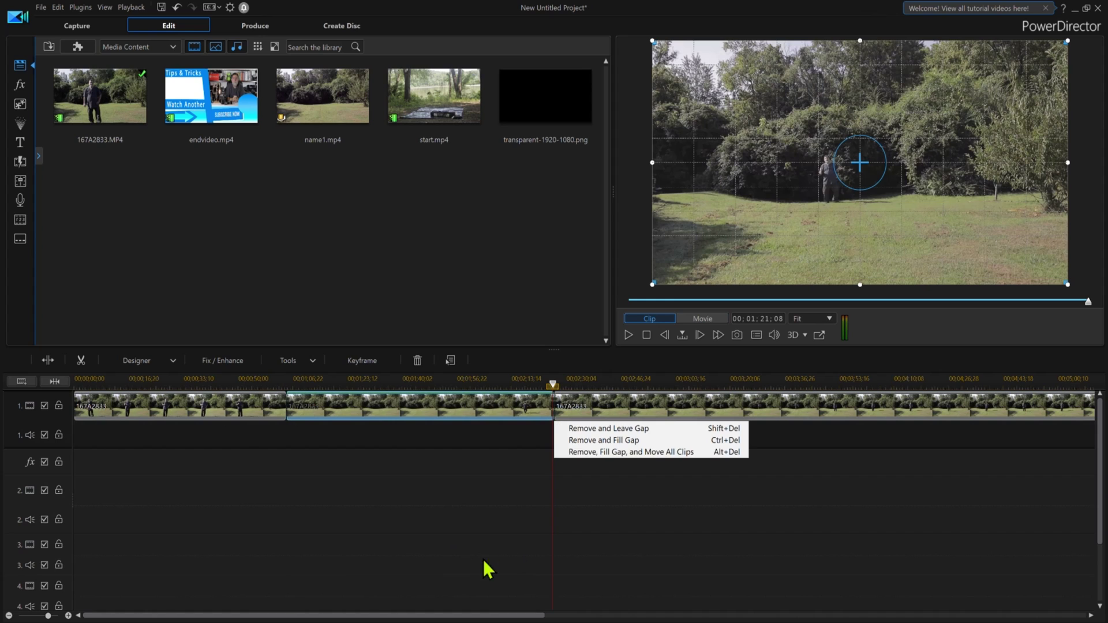
pyautogui.click(597, 432)
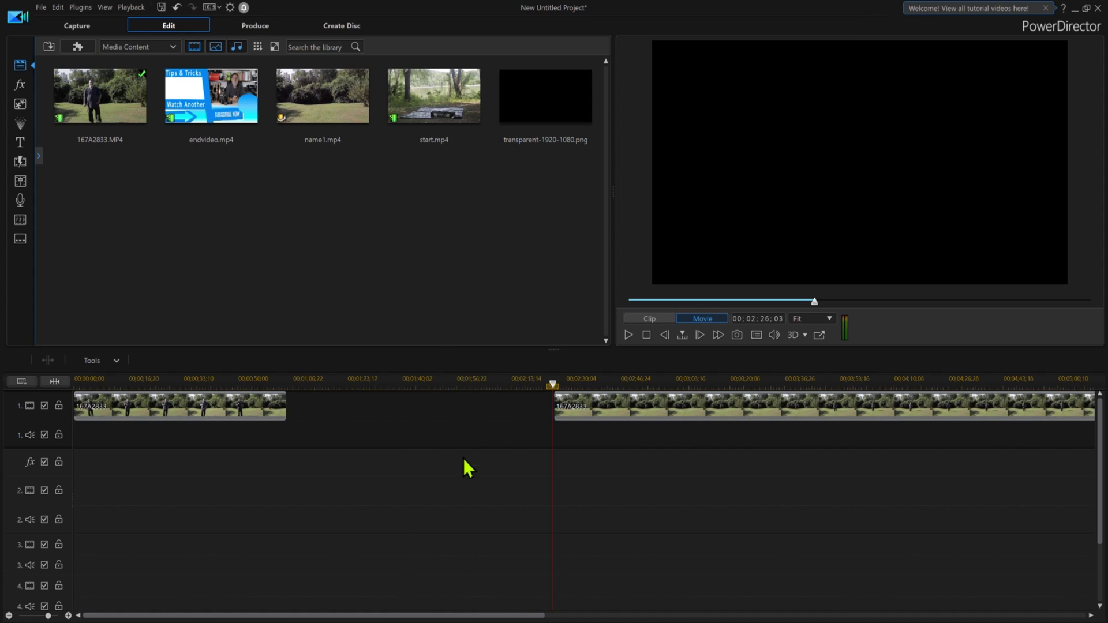
pyautogui.click(332, 124)
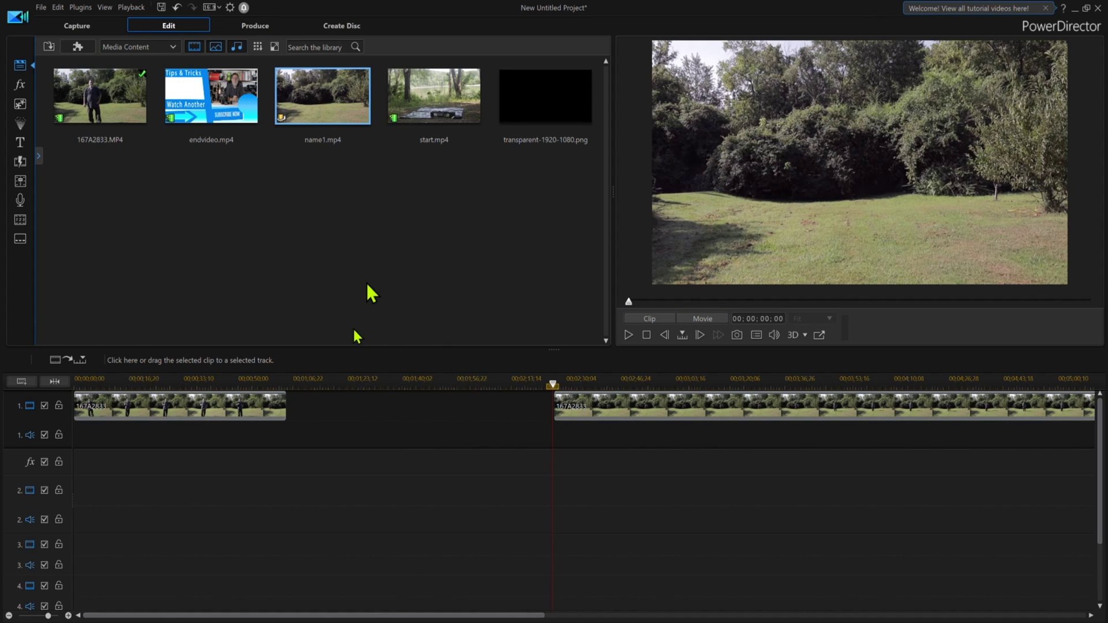
pyautogui.click(344, 273)
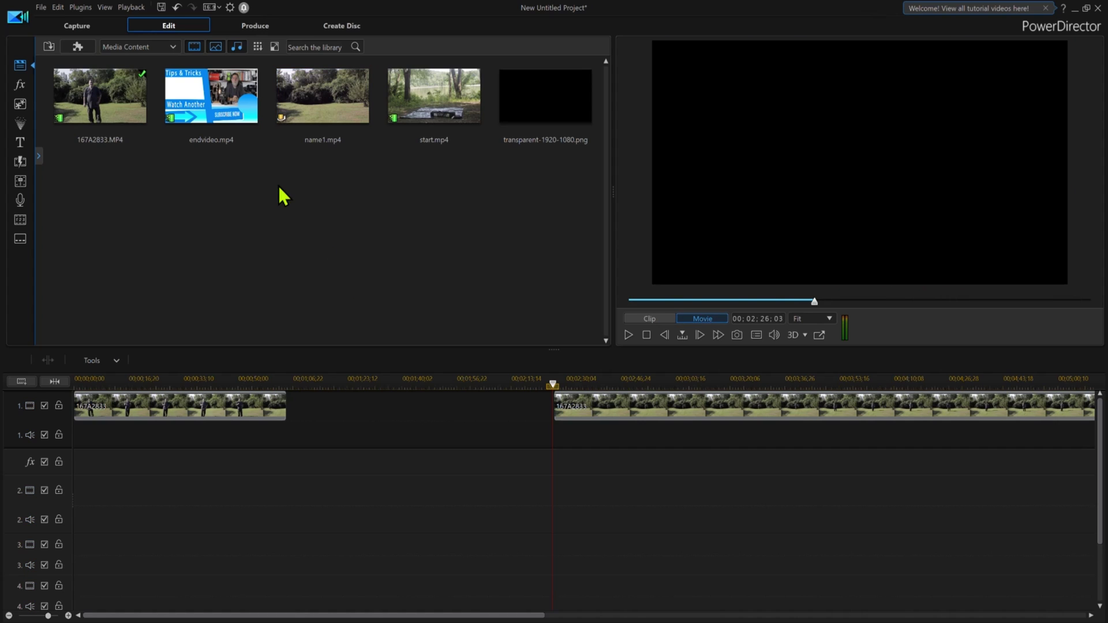
# Launch the AI Style Plugin and choose the Portrait of Dr. Gachet style.
pyautogui.click(81, 46)
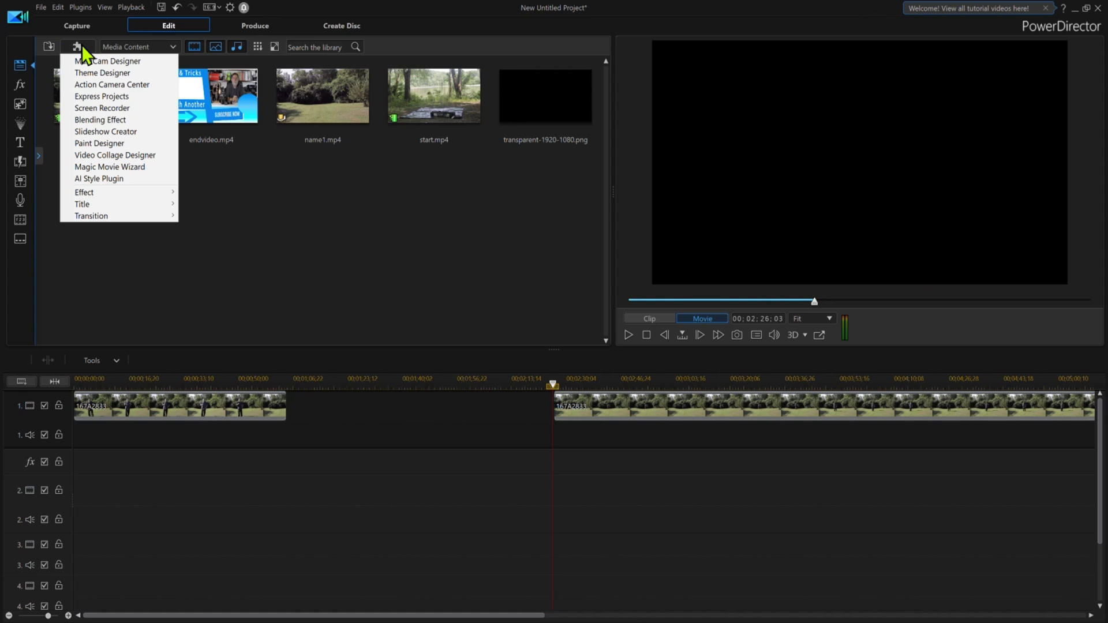
pyautogui.click(113, 177)
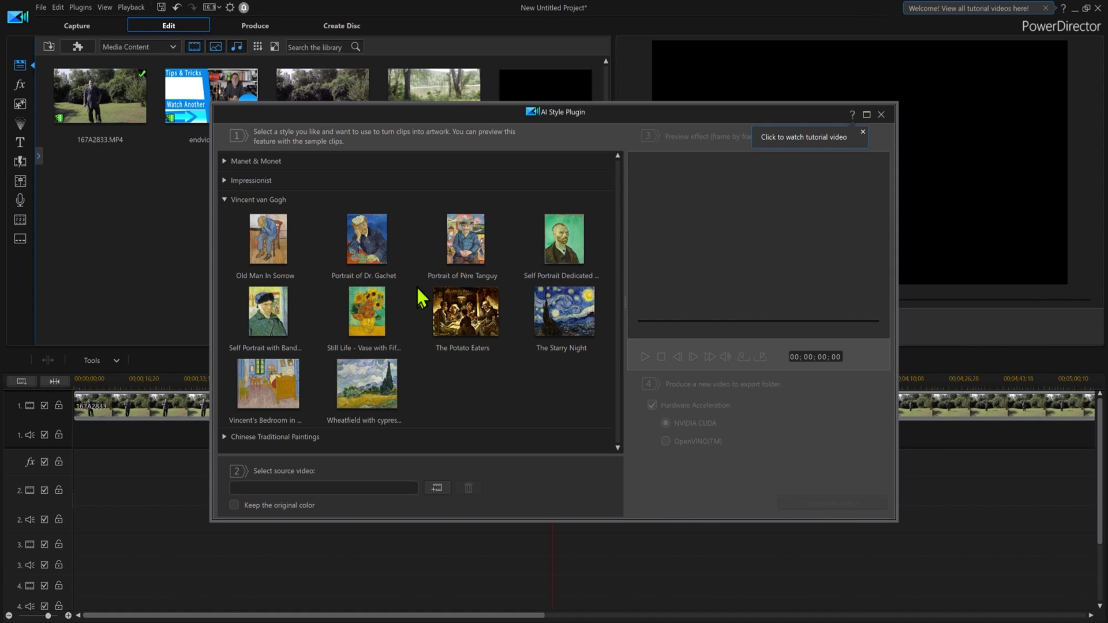
pyautogui.click(367, 254)
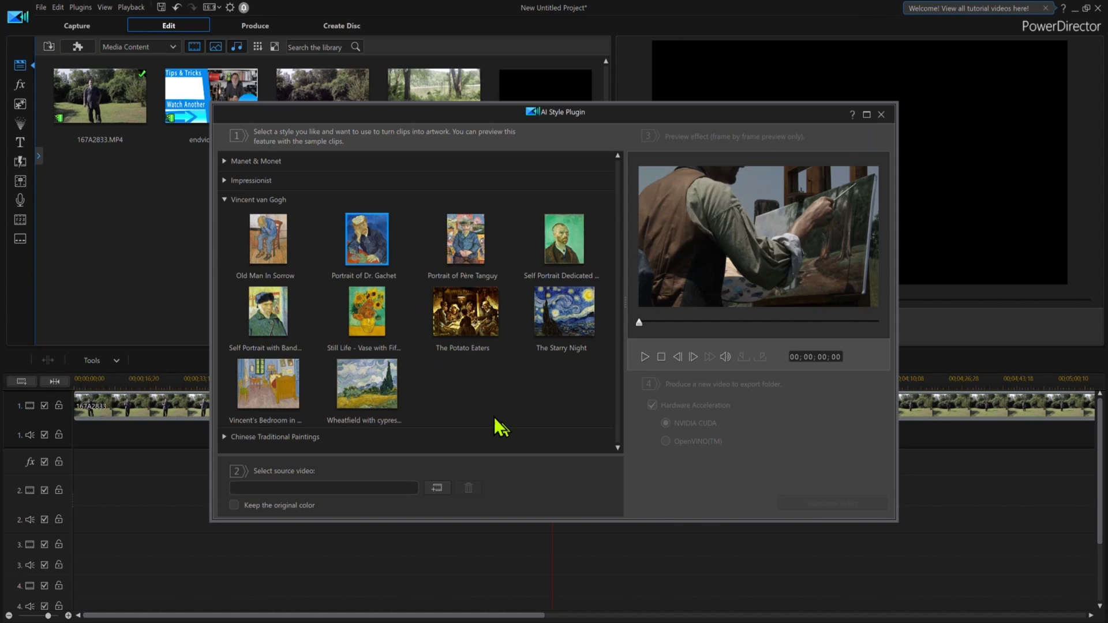
# Import name1.mp4 from the media library as source and select The Starry Night style.
pyautogui.click(445, 494)
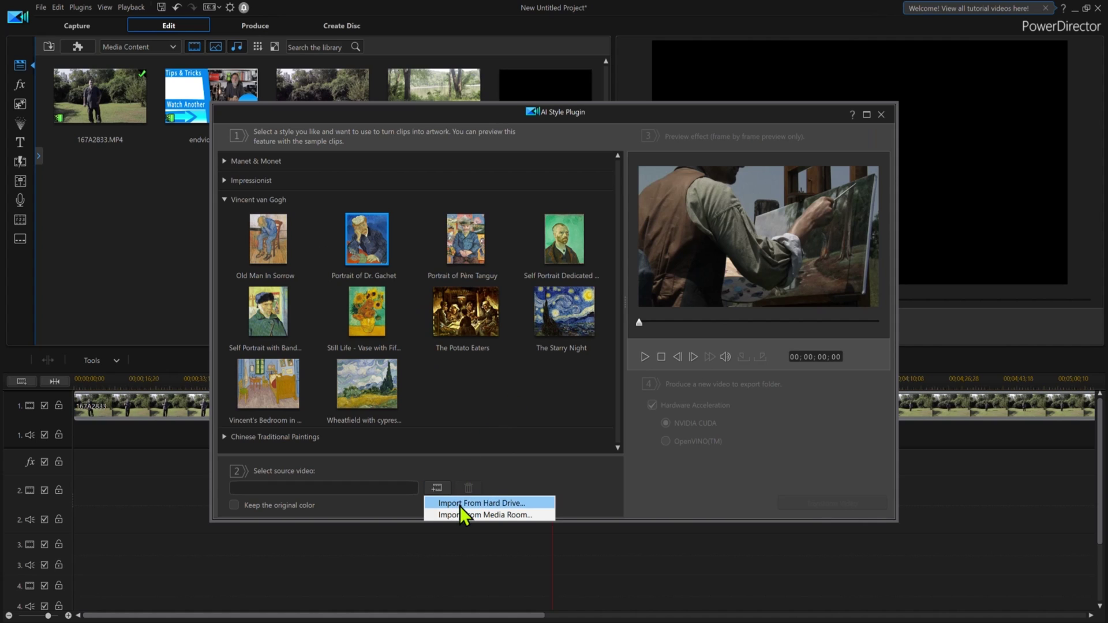
pyautogui.click(463, 515)
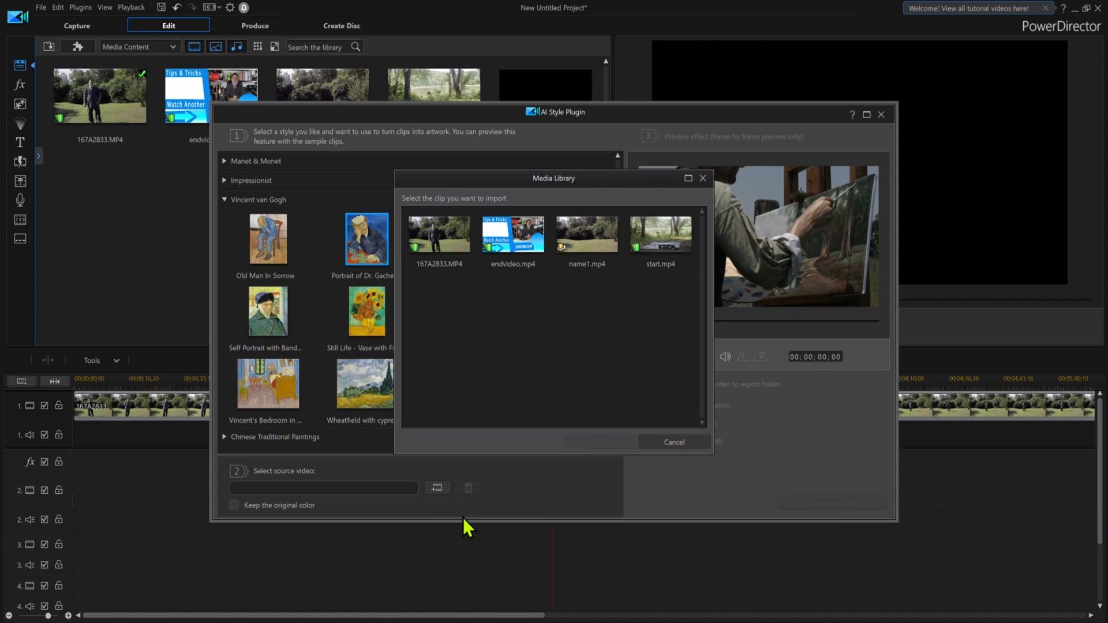
pyautogui.click(590, 254)
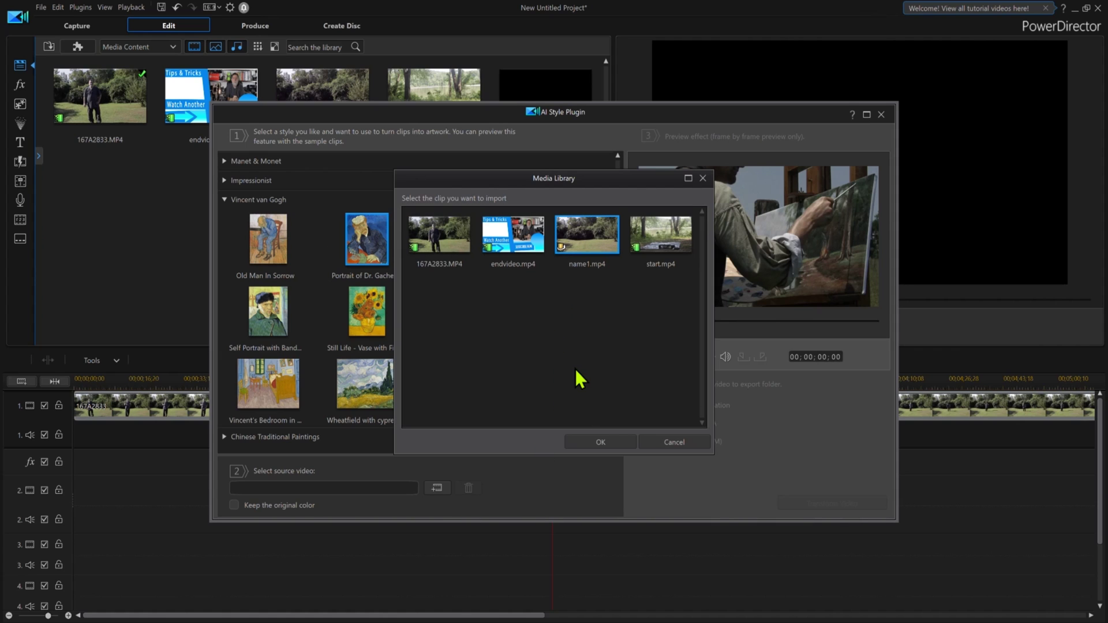
pyautogui.click(621, 440)
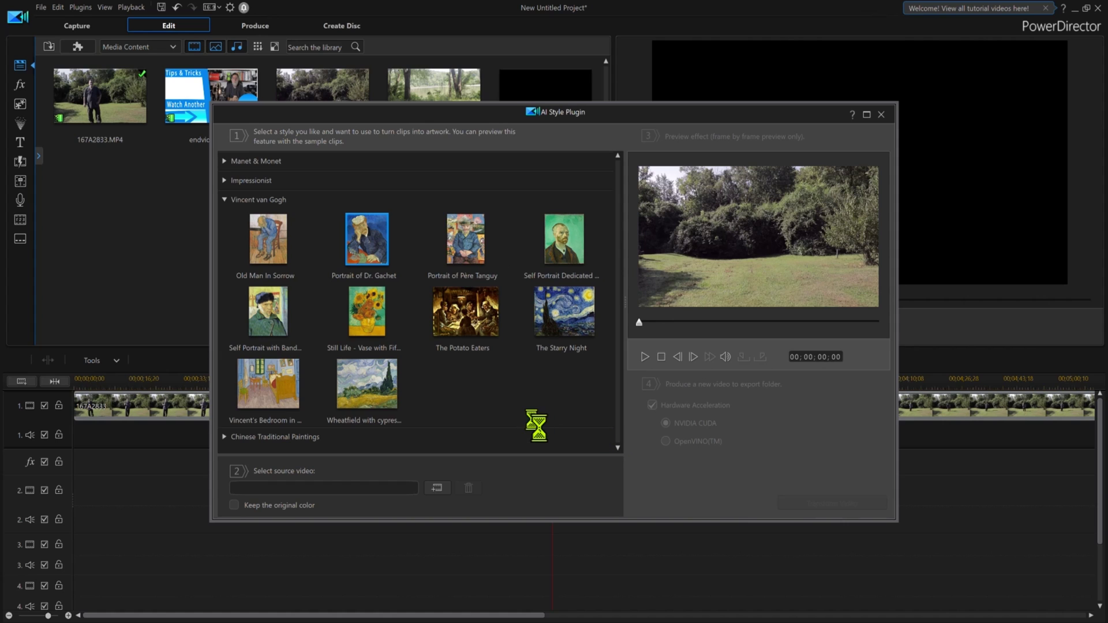
pyautogui.click(569, 326)
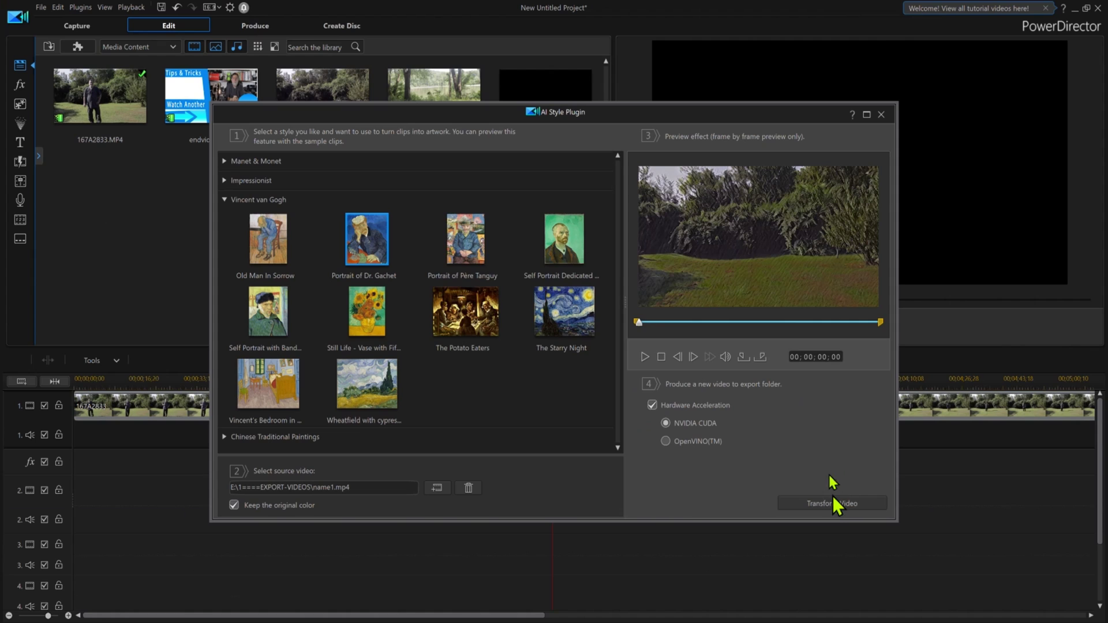
# Transform name1.mp4 into the Starry Night version, name1_0.mp4.
pyautogui.click(805, 488)
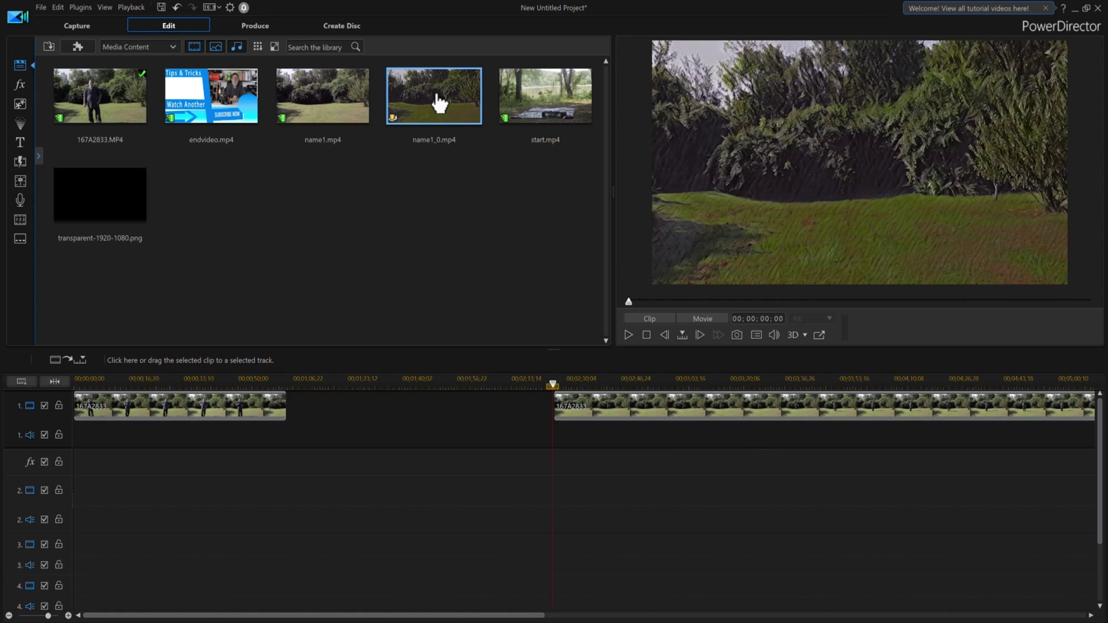
# Drop name1_0.mp4 into the track 1 gap and delete the empty space before it.
pyautogui.moveTo(439, 109); pyautogui.dragTo(300, 416)
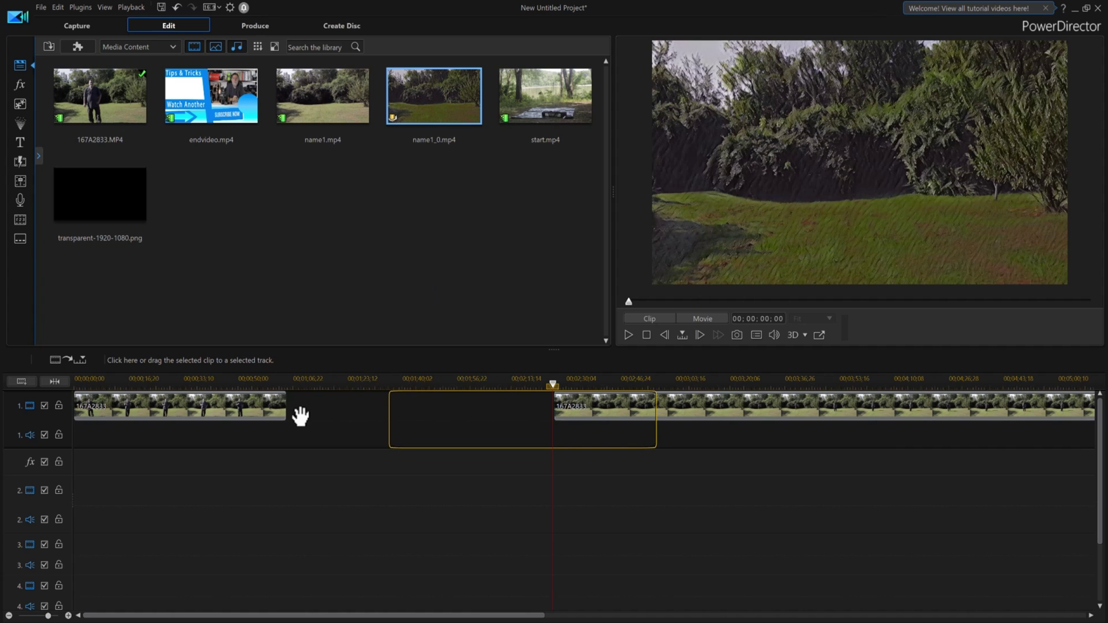
pyautogui.moveTo(300, 415); pyautogui.dragTo(321, 439)
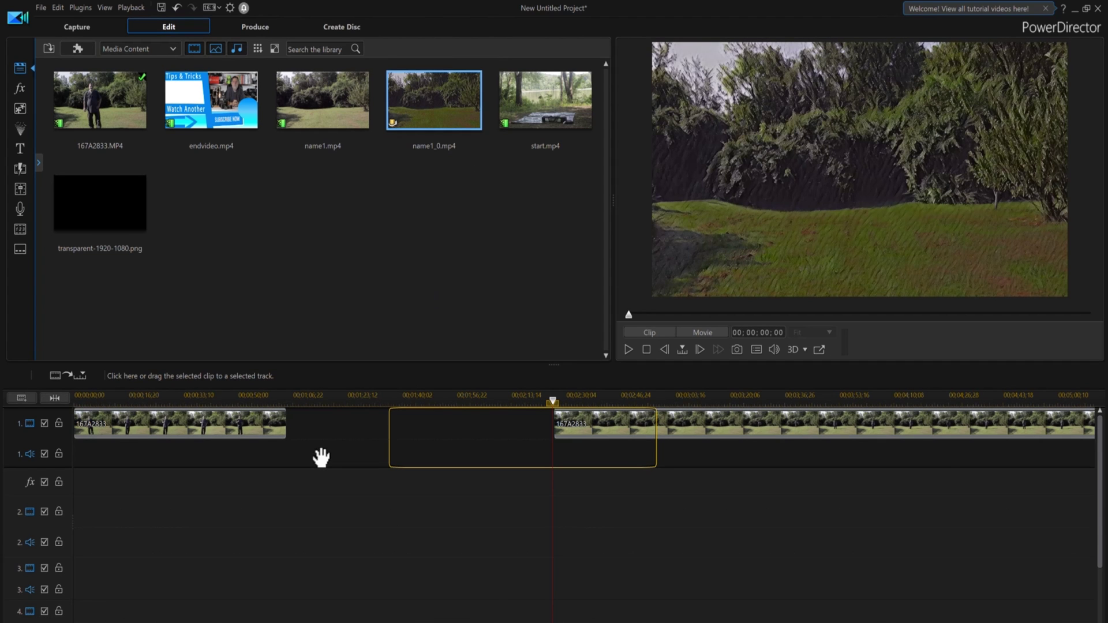
pyautogui.moveTo(321, 458); pyautogui.dragTo(324, 456)
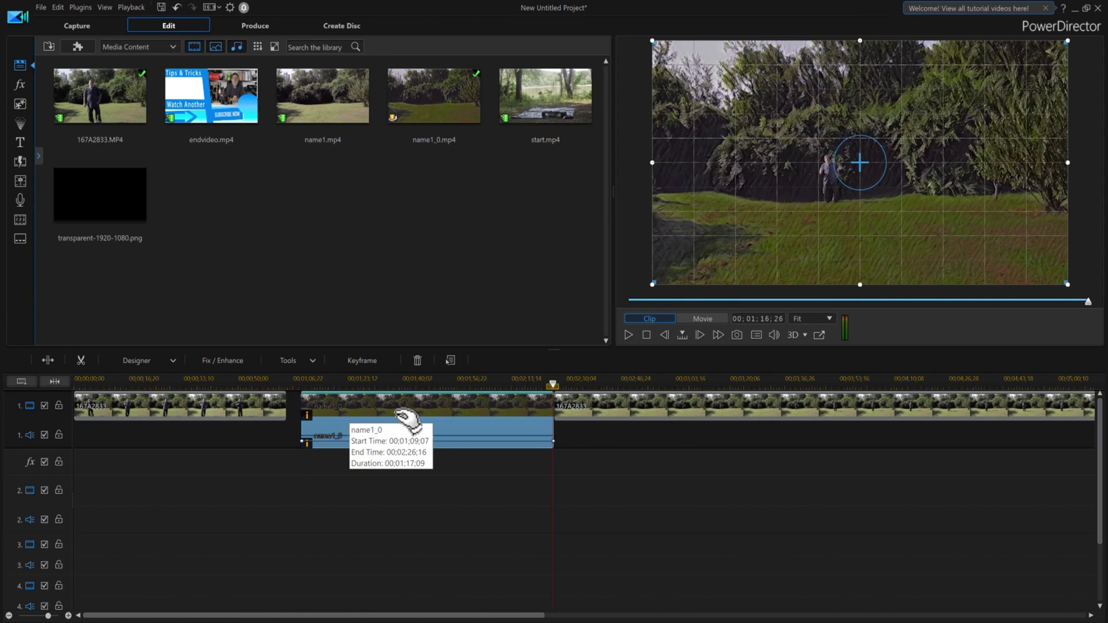
pyautogui.click(312, 472)
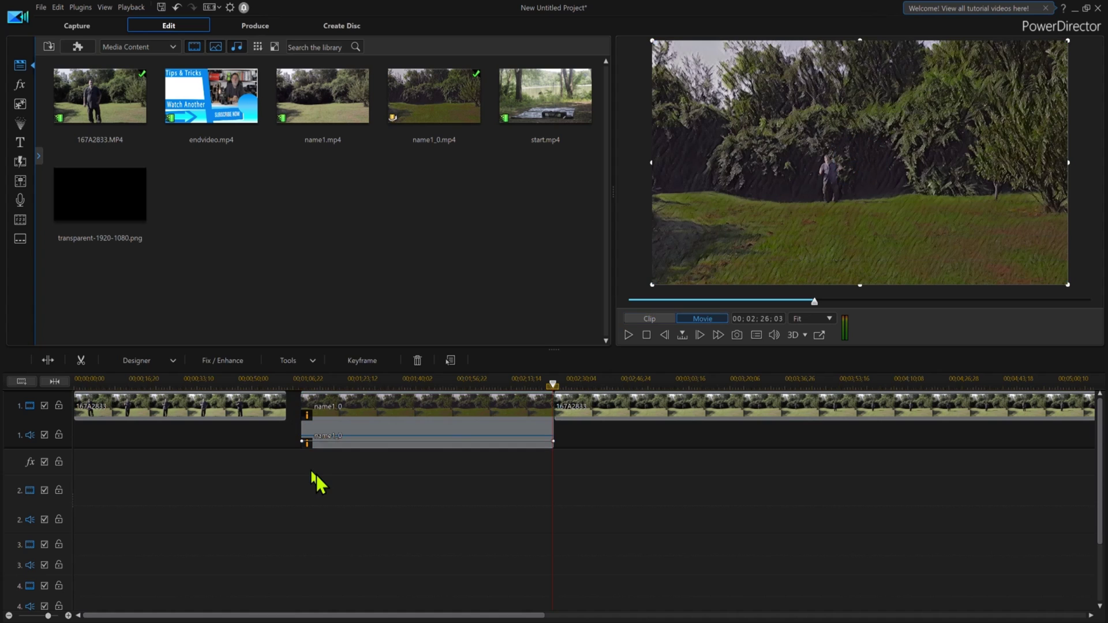
pyautogui.press('Delete')
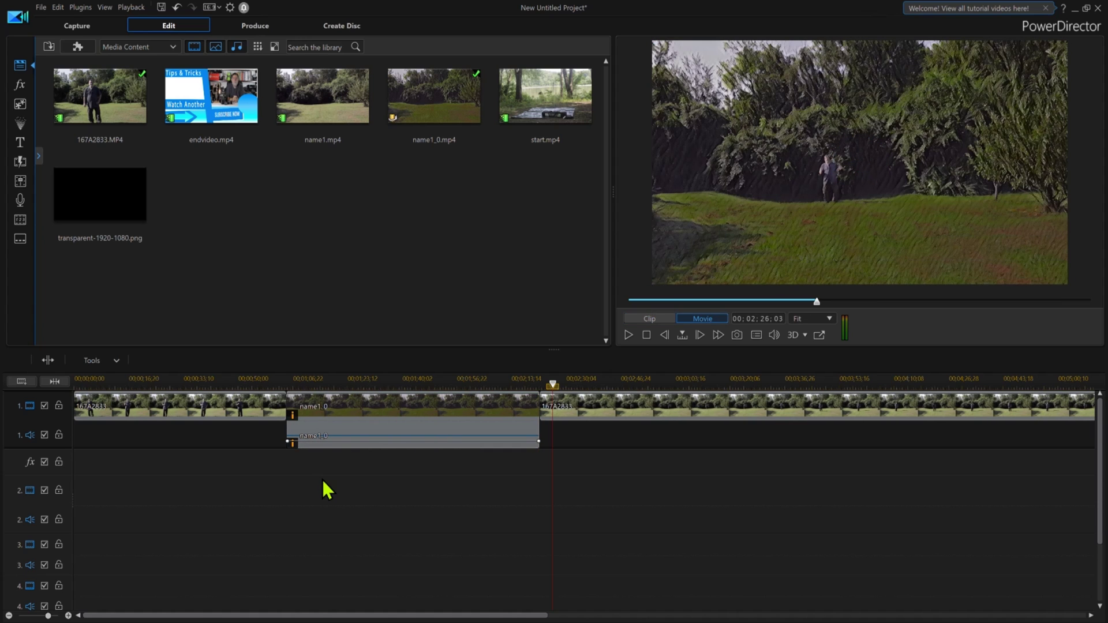
# Unlink name1_0's audio and delete it with Remove and Leave Gap.
pyautogui.click(372, 437)
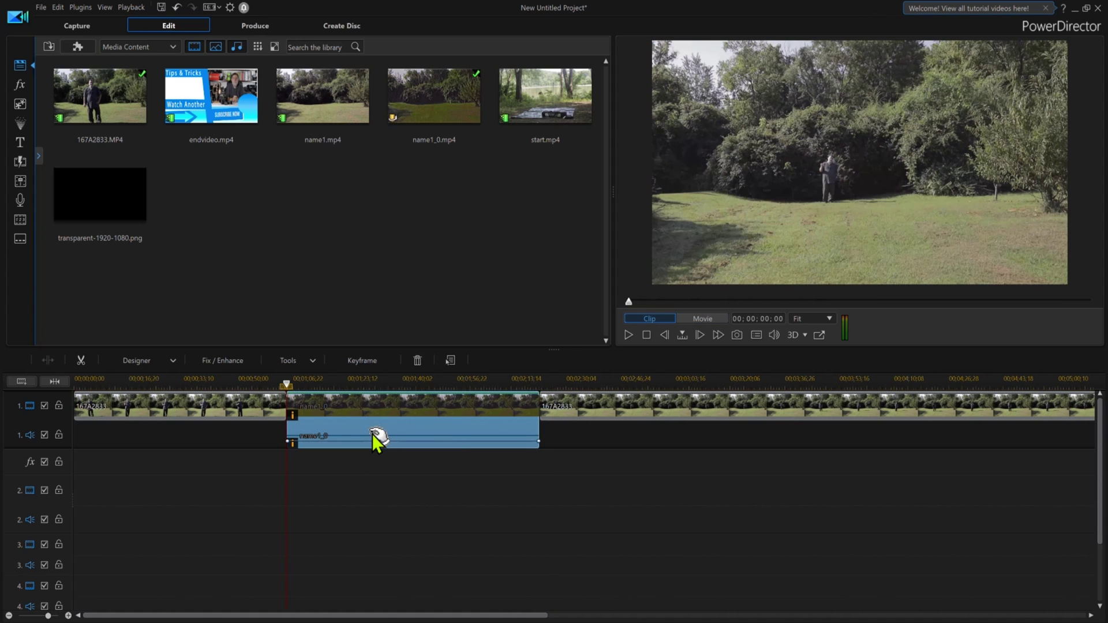
pyautogui.rightClick(376, 437)
pyautogui.click(444, 203)
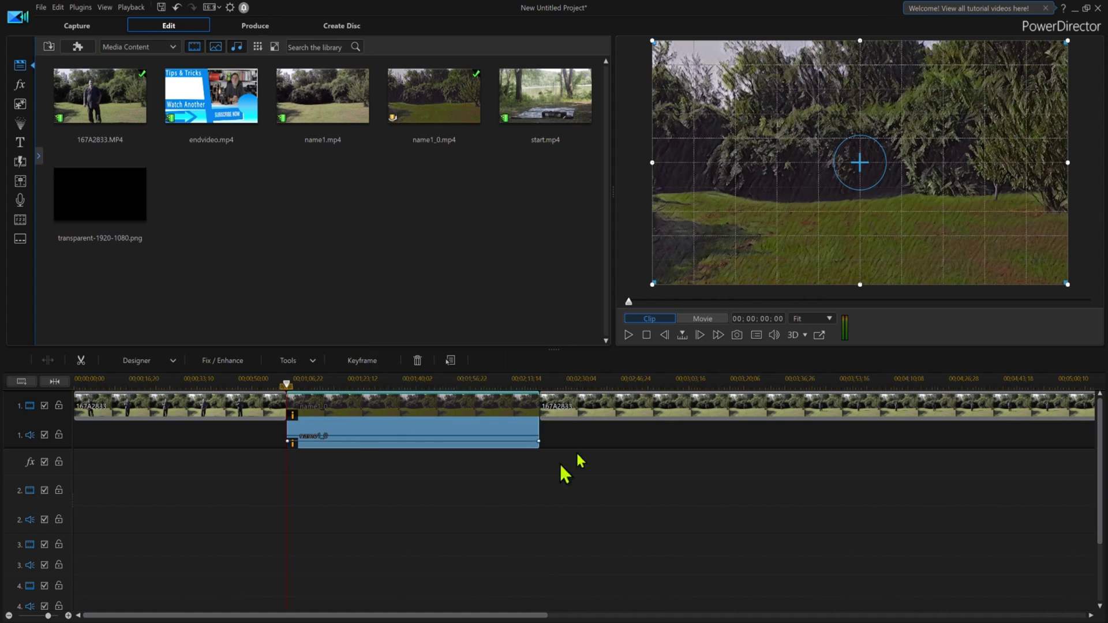
pyautogui.click(426, 445)
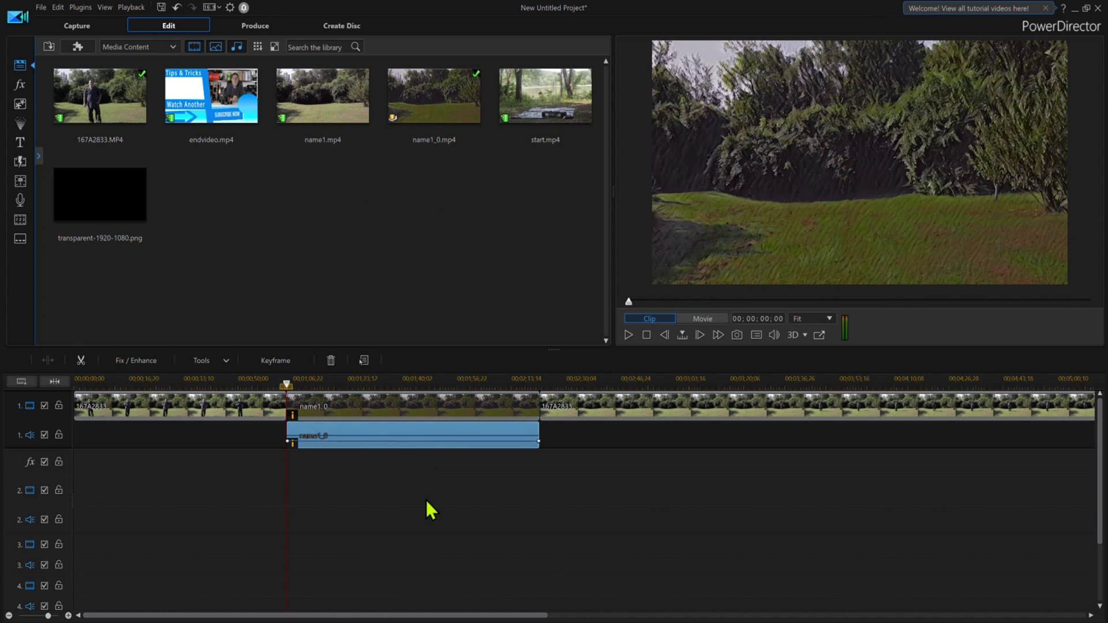
pyautogui.press('Delete')
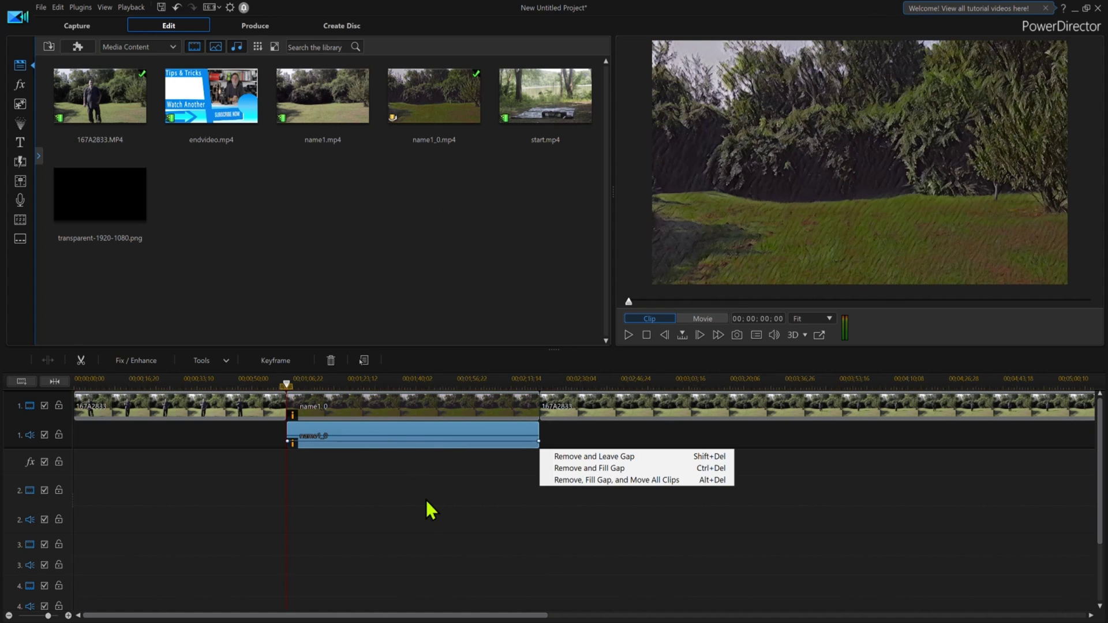
pyautogui.click(584, 456)
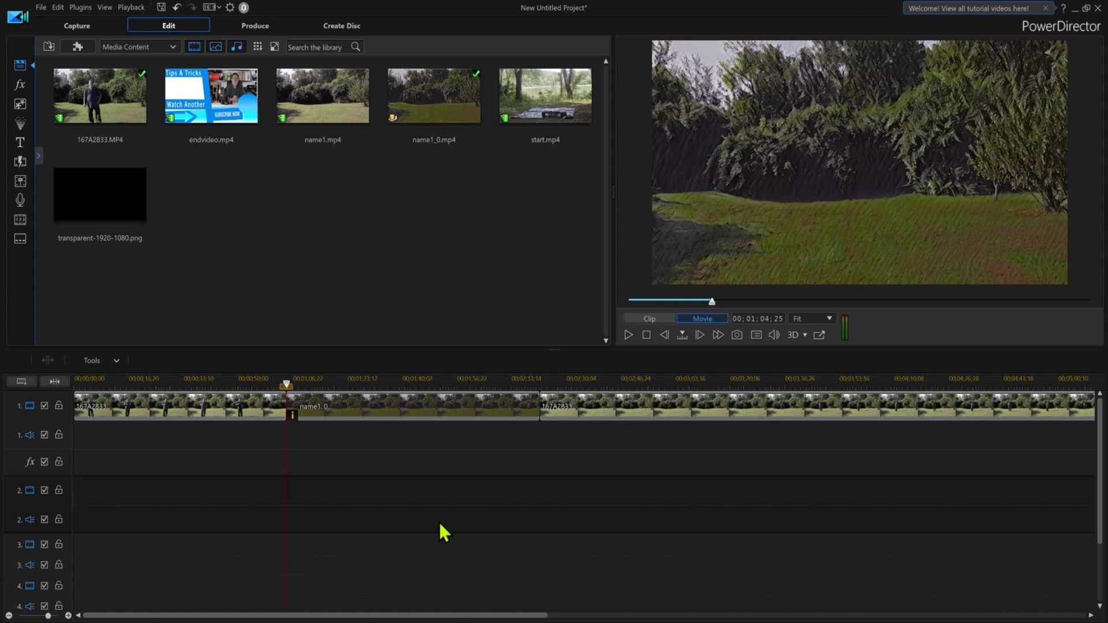
pyautogui.click(265, 379)
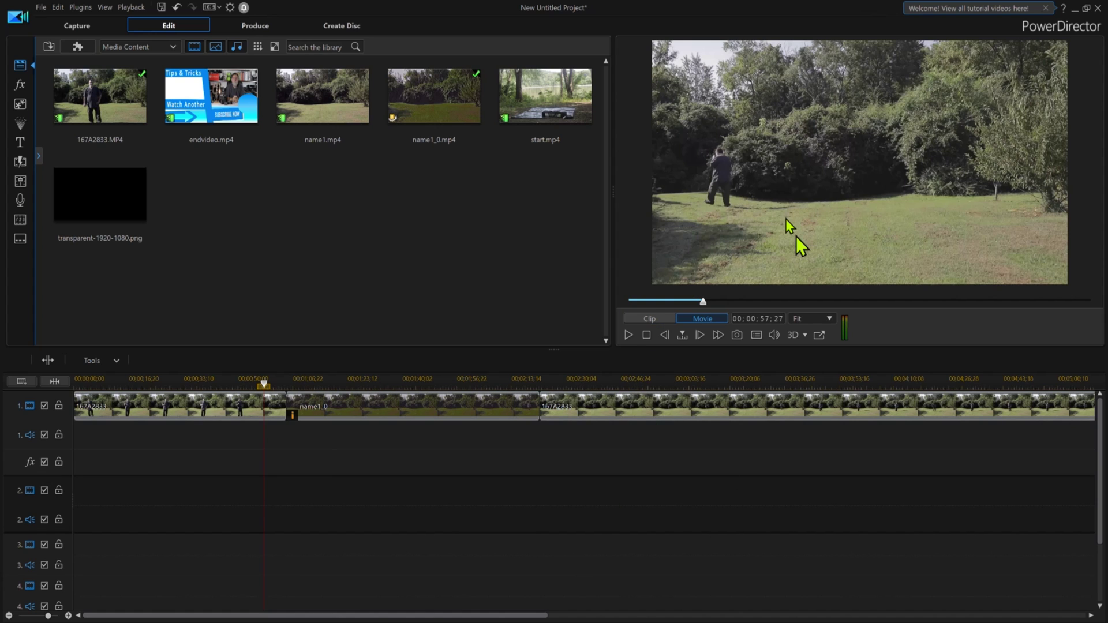
pyautogui.click(628, 336)
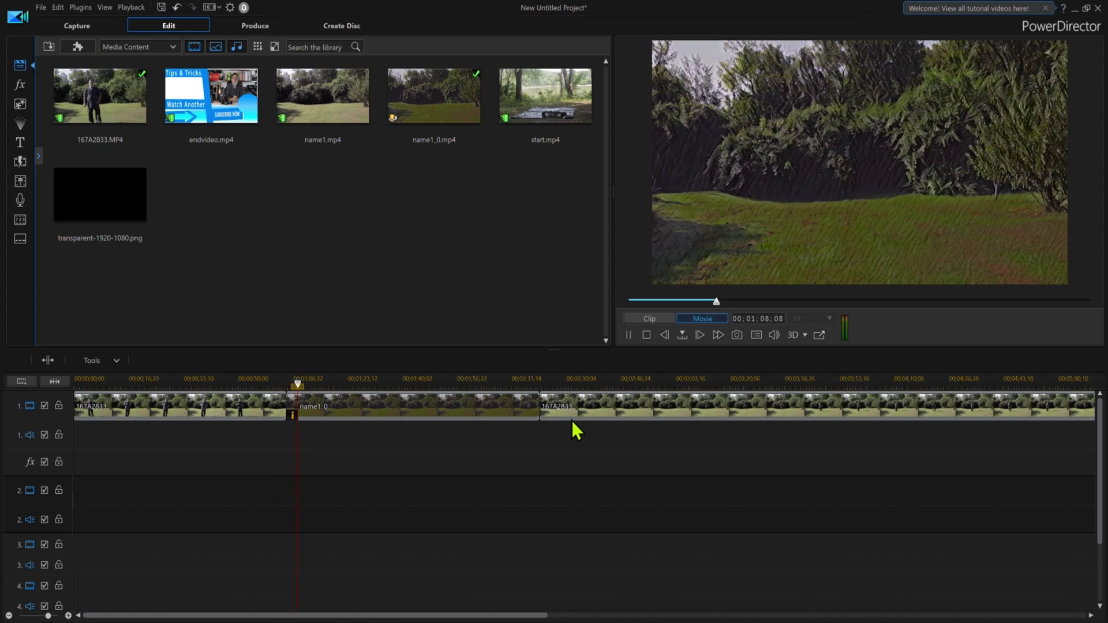
pyautogui.click(396, 385)
pyautogui.click(449, 385)
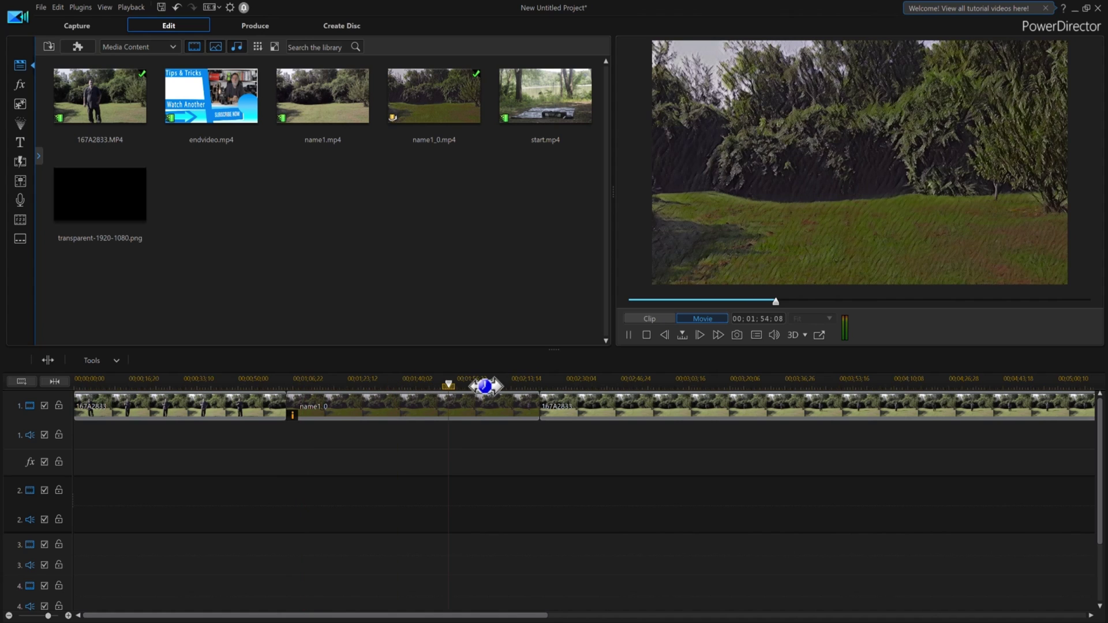
pyautogui.click(502, 386)
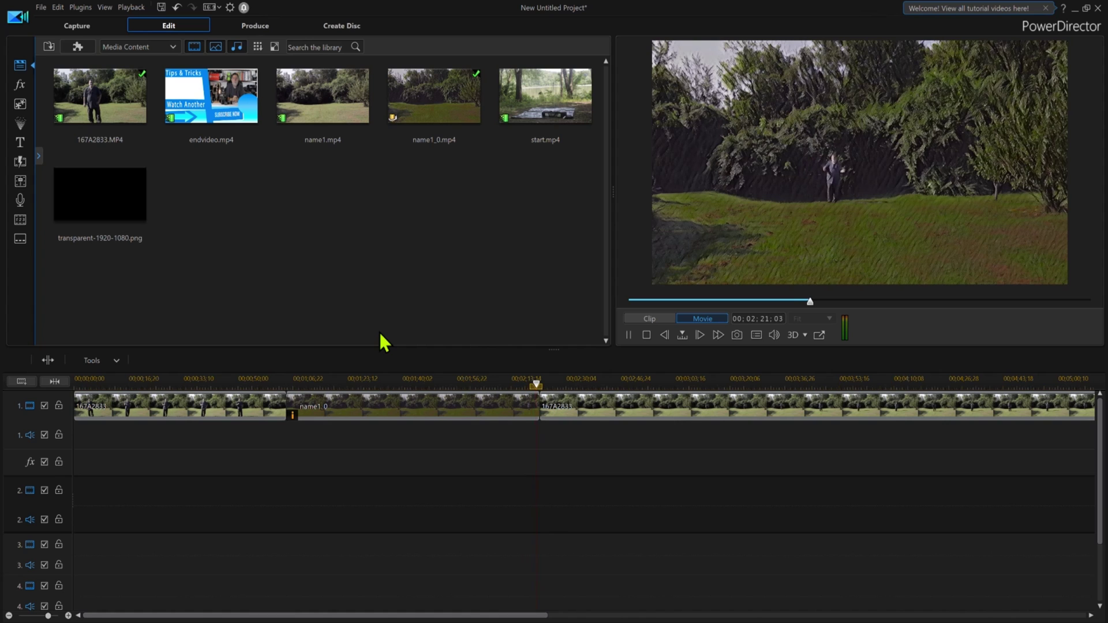
pyautogui.click(424, 383)
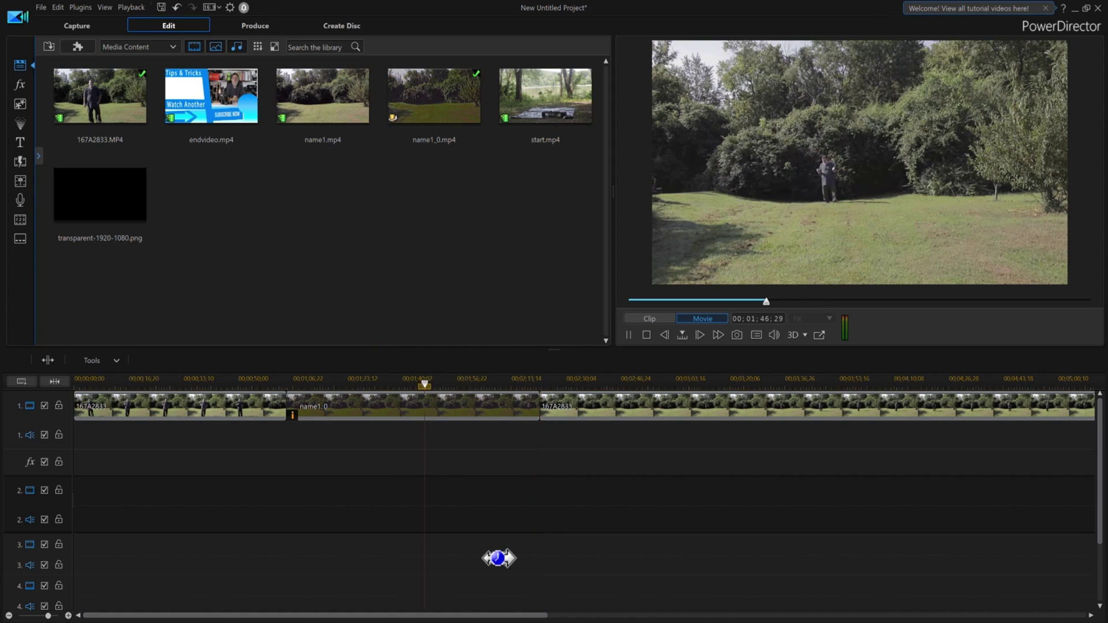